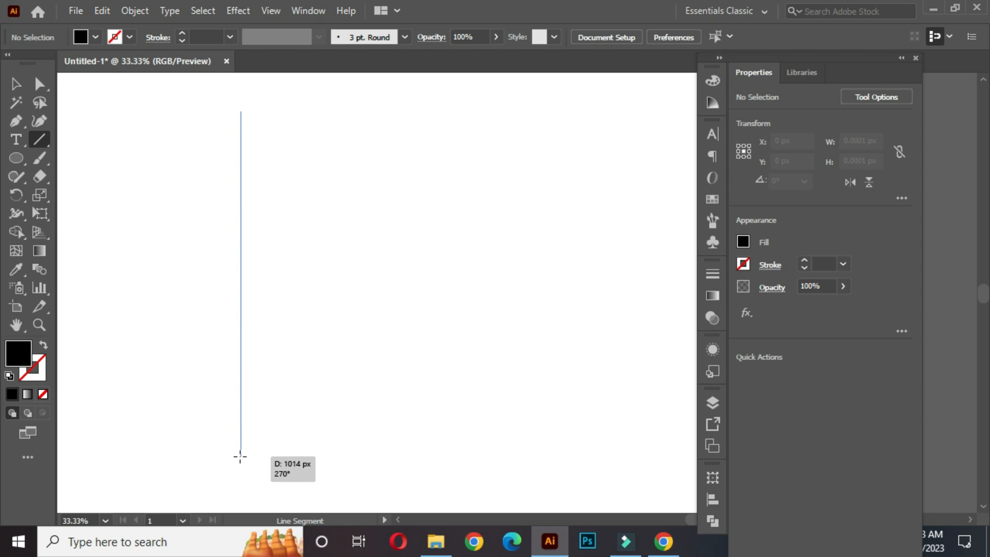
Step: Give the vertical line a black stroke with a weight of 3 pt
left_click(15, 83)
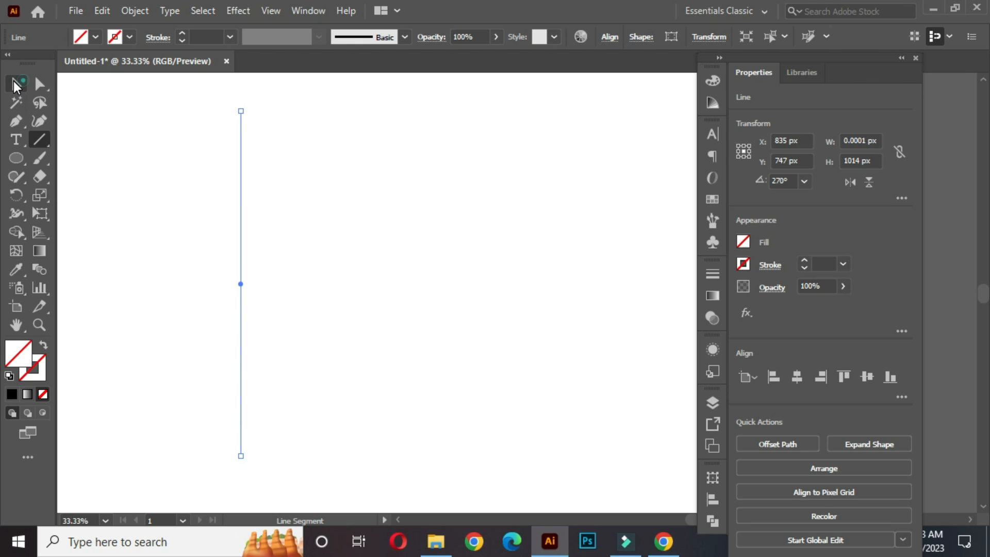
left_click(129, 36)
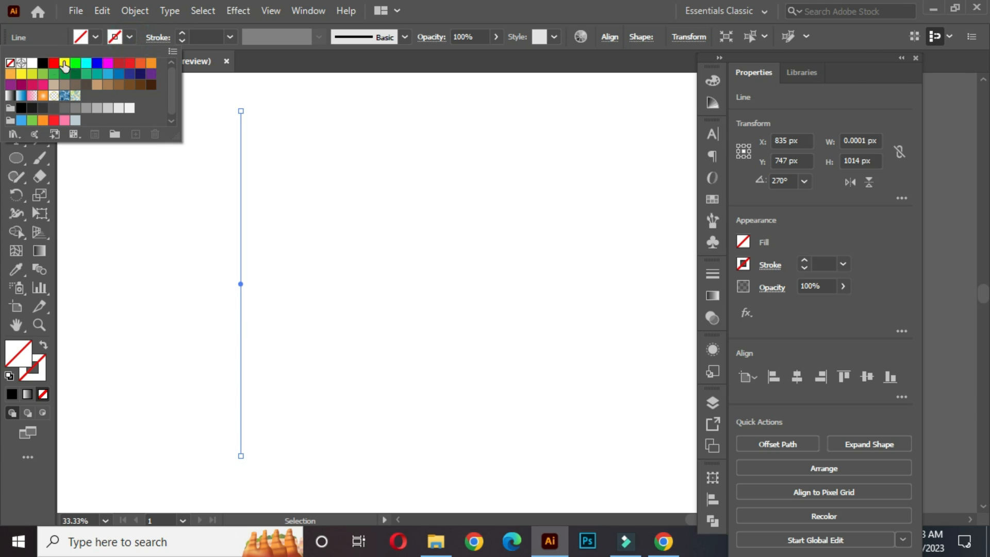
left_click(42, 64)
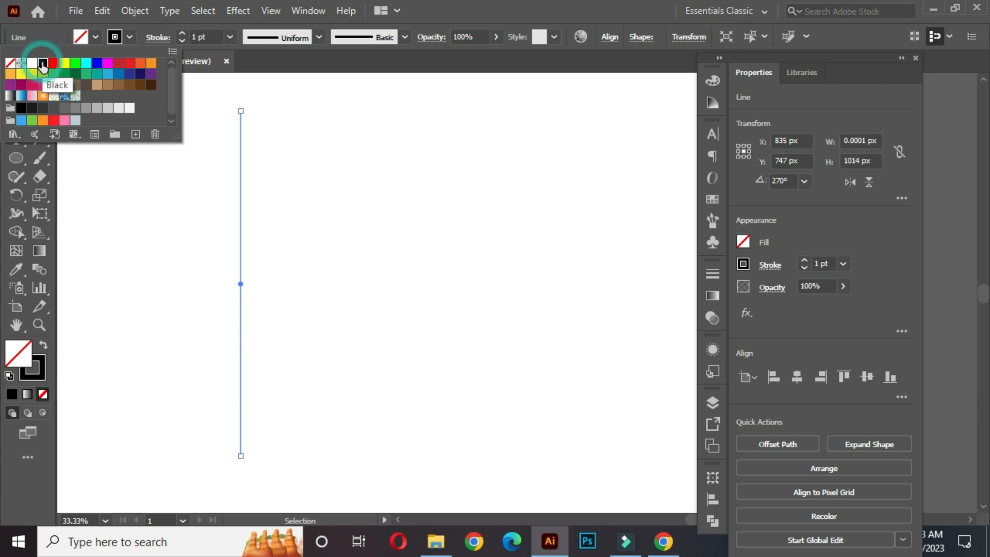
left_click(216, 37)
scroll(216, 37, "up", 1)
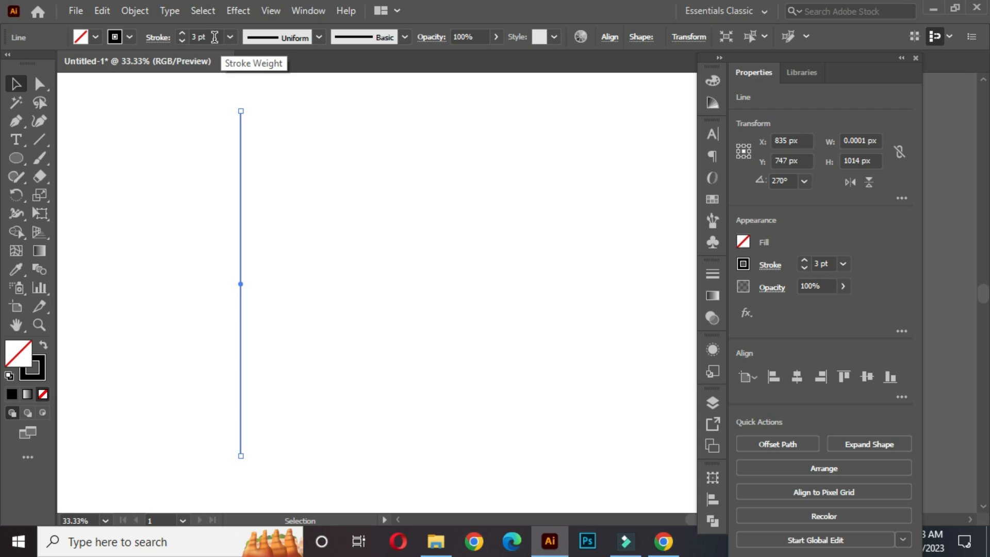
left_click(156, 154)
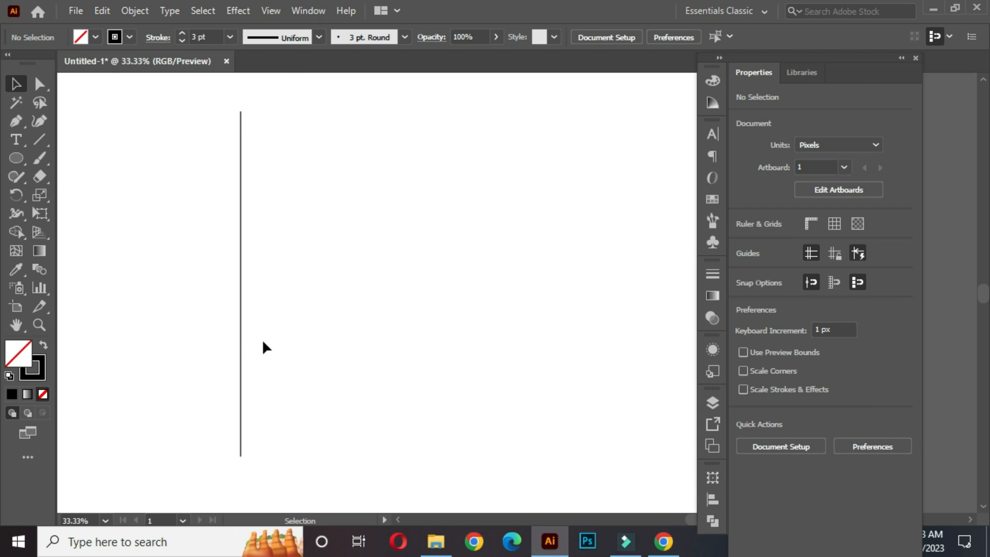
Step: Duplicate the vertical line about 63.5 px to its right and repeat the copy to make ten evenly spaced lines
left_click_drag(214, 143, 264, 220)
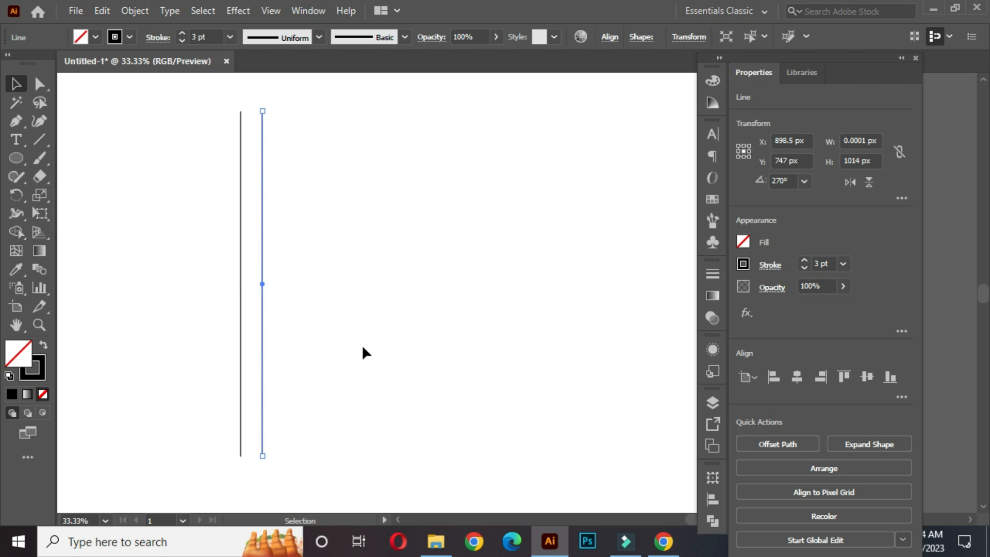
key("ctrl+d")
key("ctrl+d")
key("ctrl+d")
key("ctrl+d")
key("ctrl+d")
key("ctrl+d")
key("ctrl+d")
key("ctrl+d")
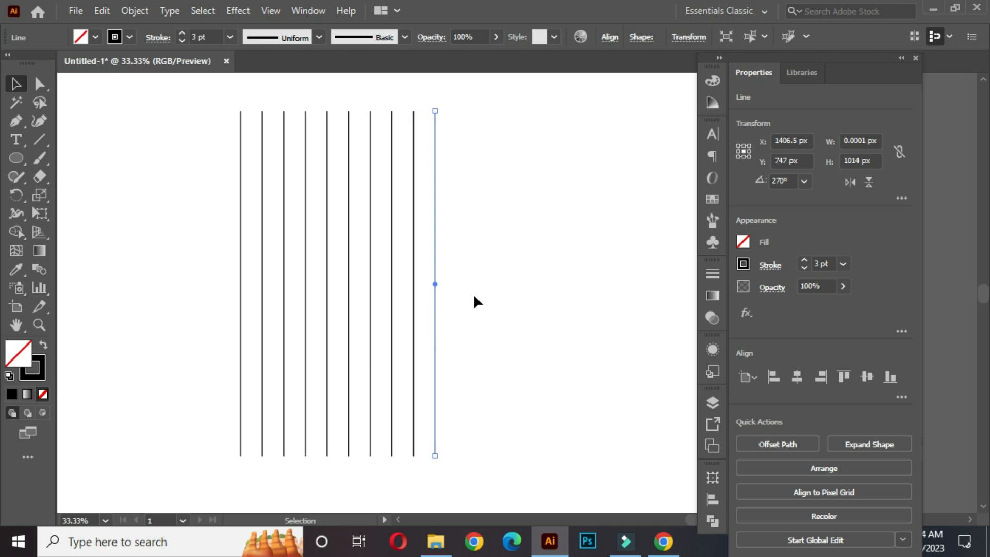
left_click(474, 291)
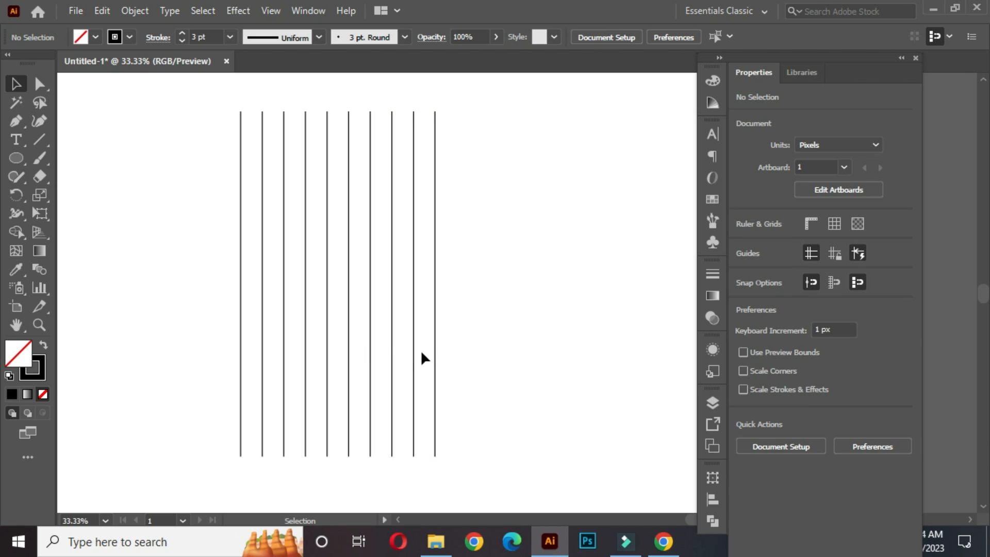
Step: Copy all ten vertical lines in front and rotate the copies 90° to form a crossing grid
left_click_drag(378, 325, 395, 326)
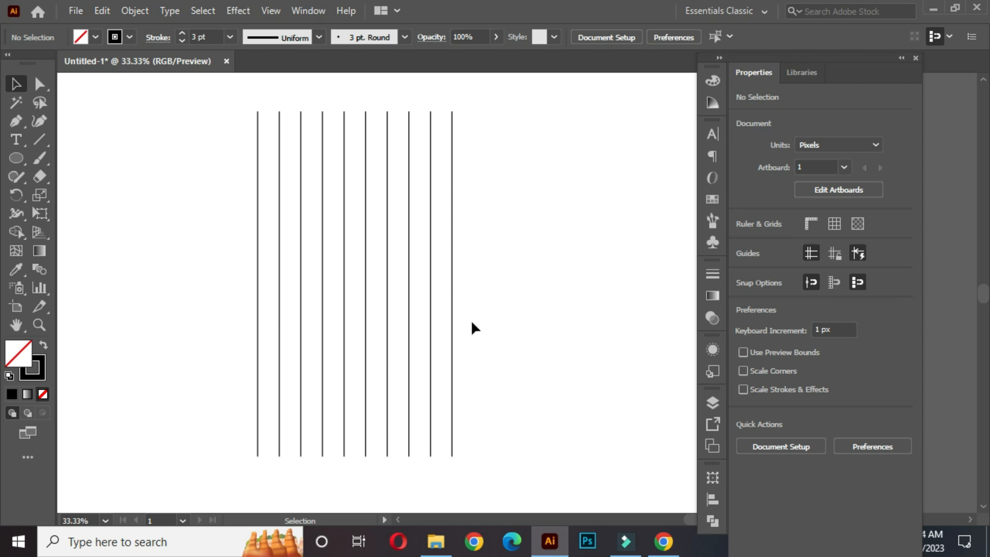
left_click_drag(234, 95, 541, 281)
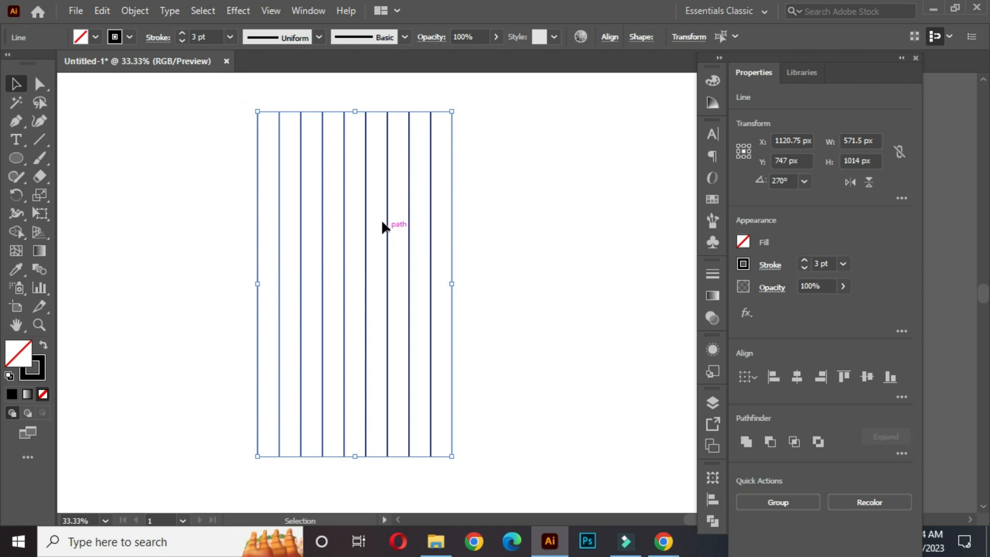
key("ctrl+c")
key("ctrl+f")
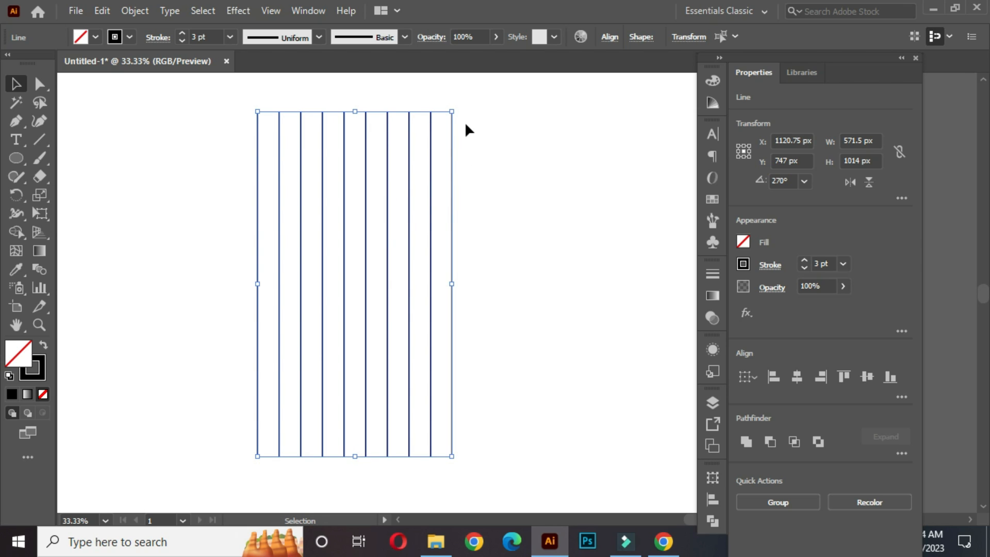
left_click_drag(455, 104, 540, 342)
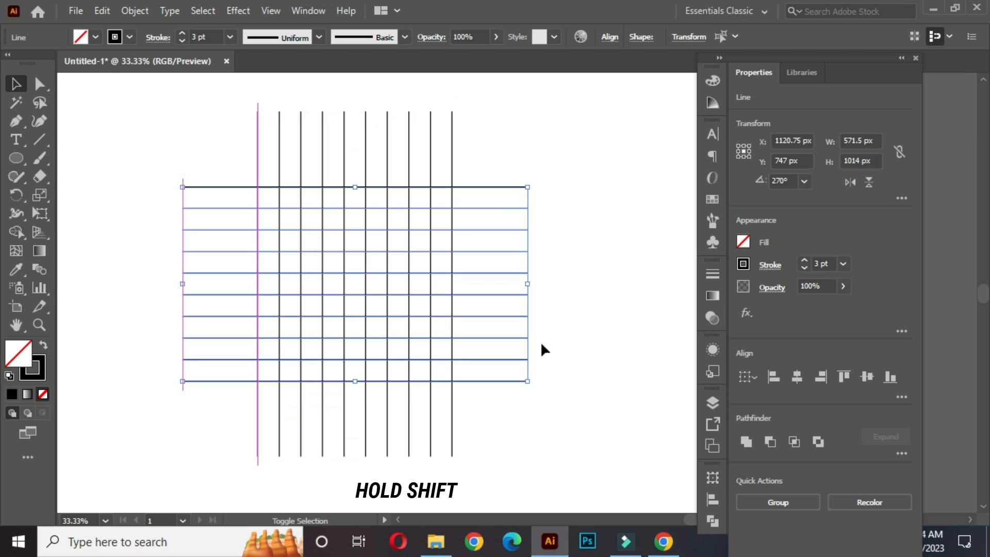
left_click(577, 261)
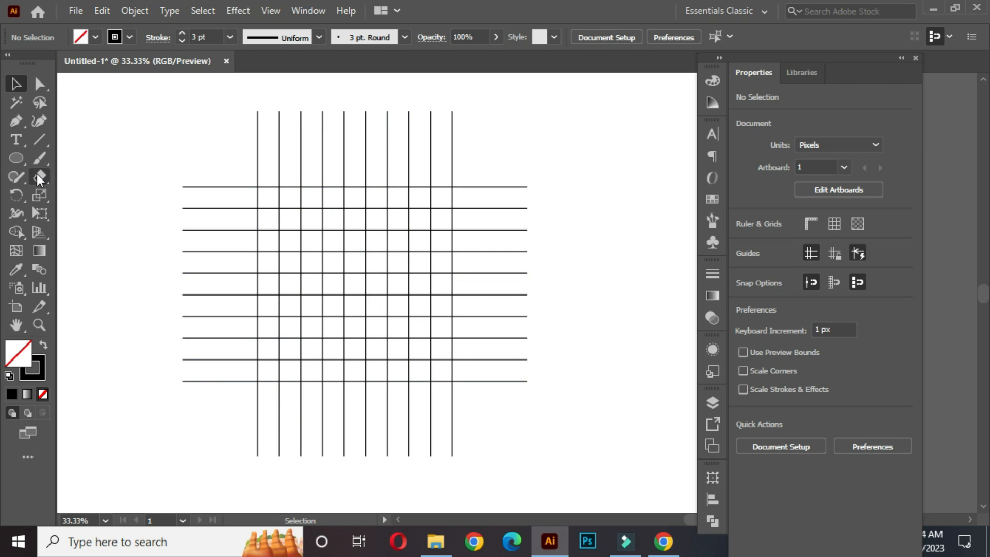
Step: Draw a circle about 571 px across with the Ellipse tool, filling the square area where the grid lines cross
left_click(15, 160)
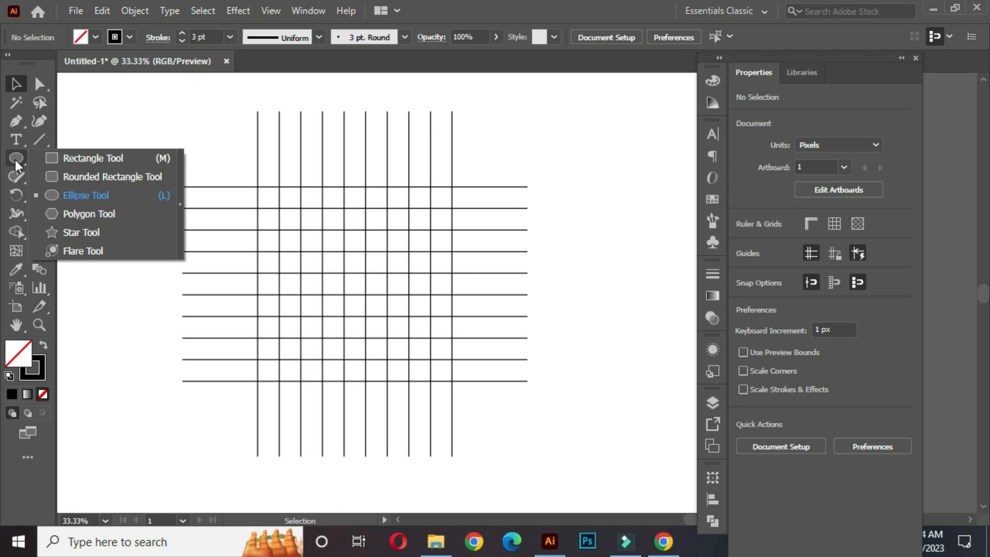
left_click(111, 195)
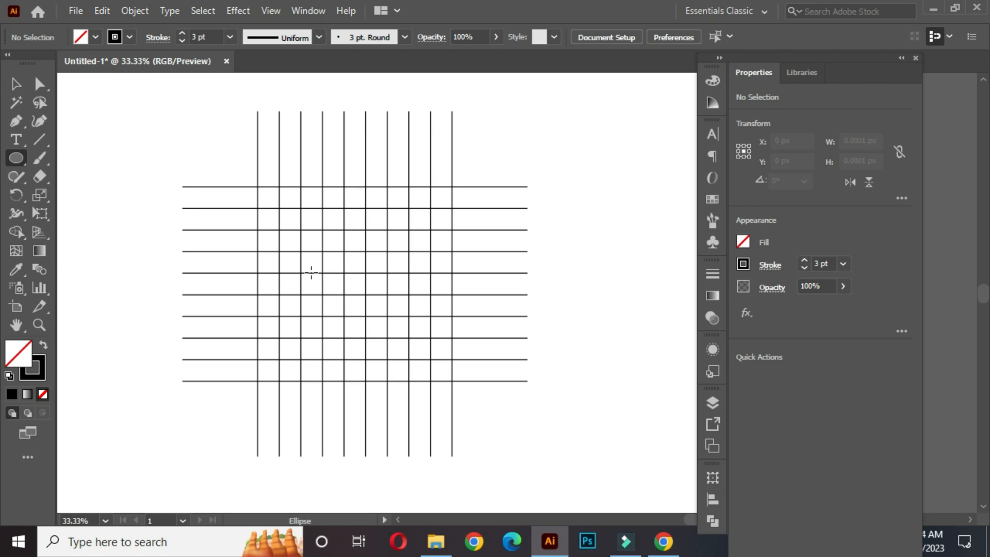
left_click_drag(257, 187, 451, 359)
scroll(459, 283, "up", 2)
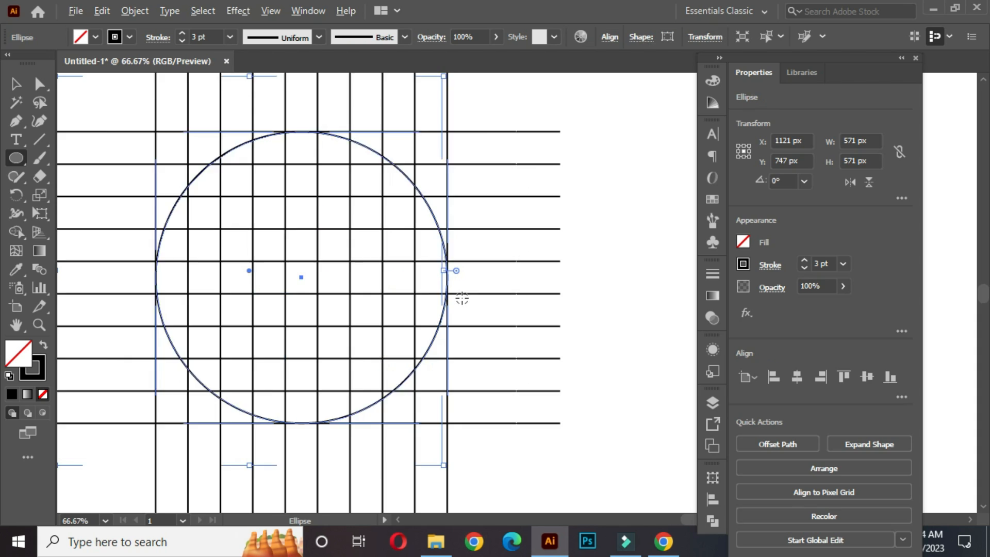
scroll(416, 303, "down", 1)
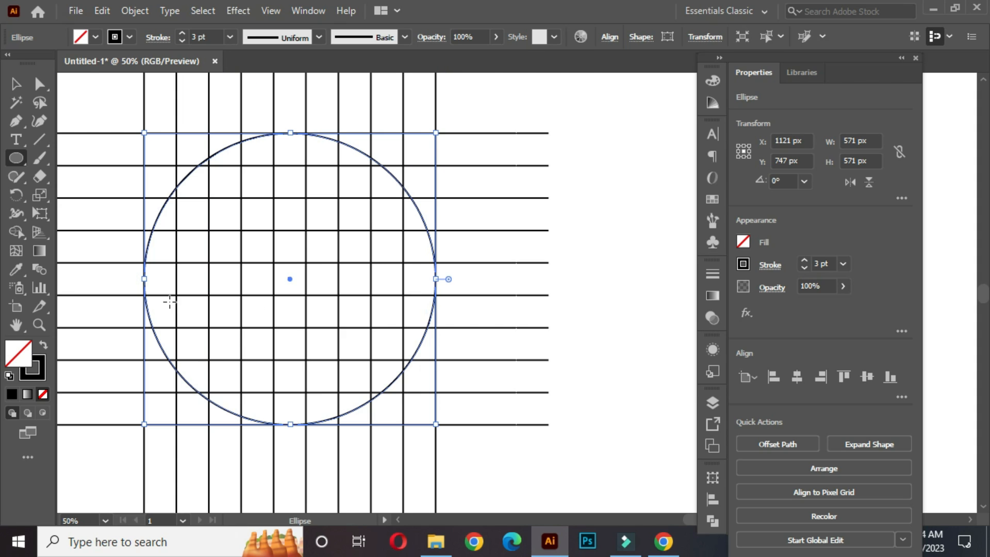
left_click_drag(281, 266, 373, 274)
left_click(15, 83)
left_click(116, 96)
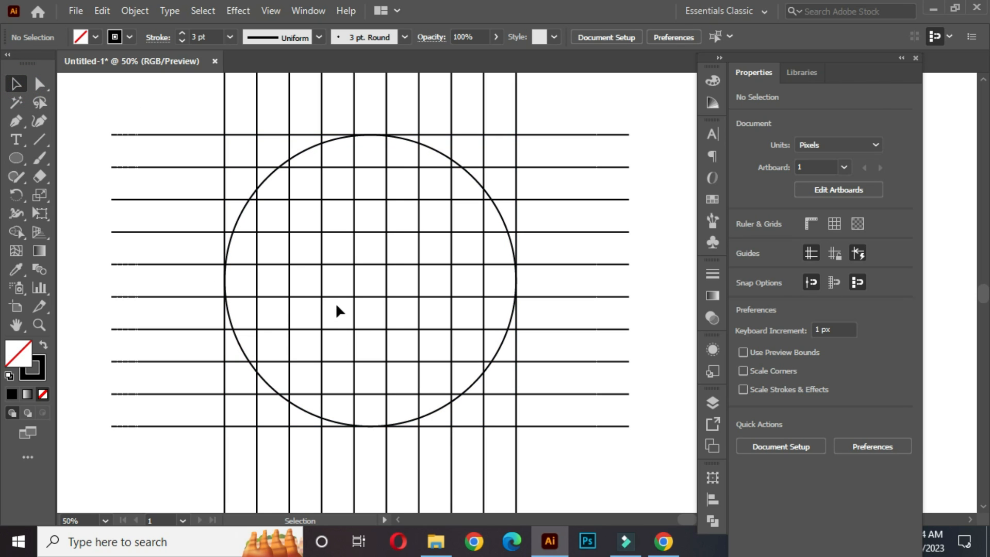
Step: Create three smaller concentric copies of the circle, each shrunk inward by one grid cell, starting at about 445 and 317 px
left_click(267, 175)
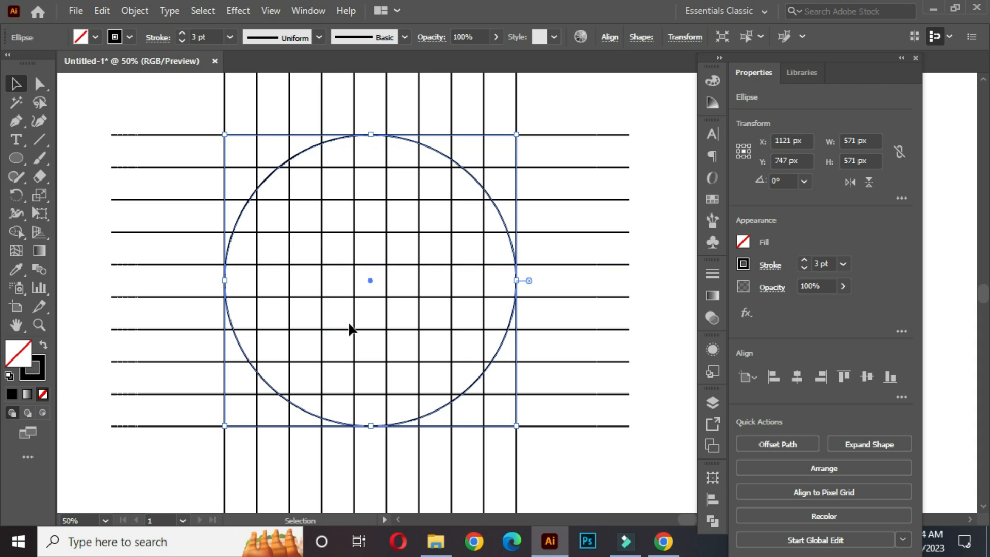
key("ctrl+c")
key("ctrl+f")
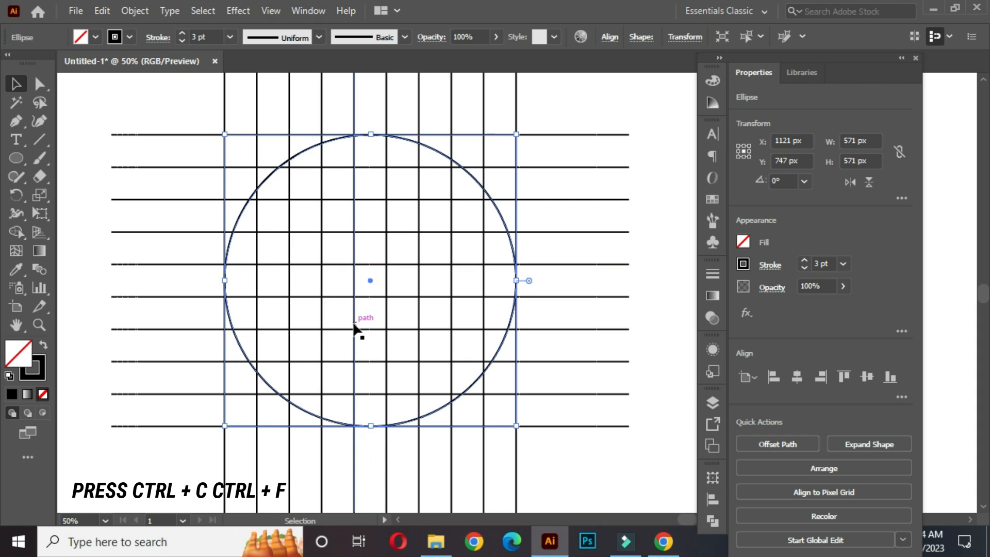
left_click_drag(517, 427, 492, 393)
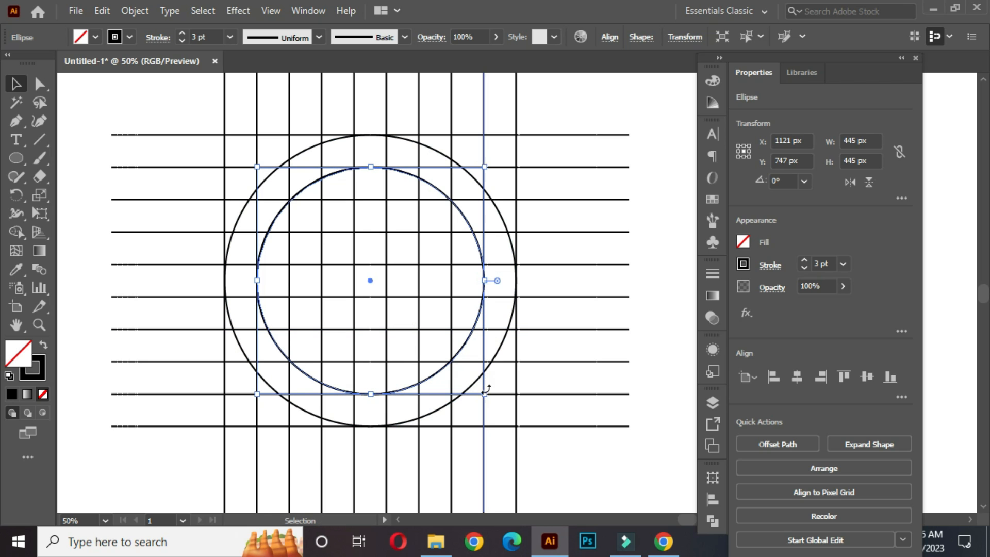
left_click_drag(486, 390, 463, 362)
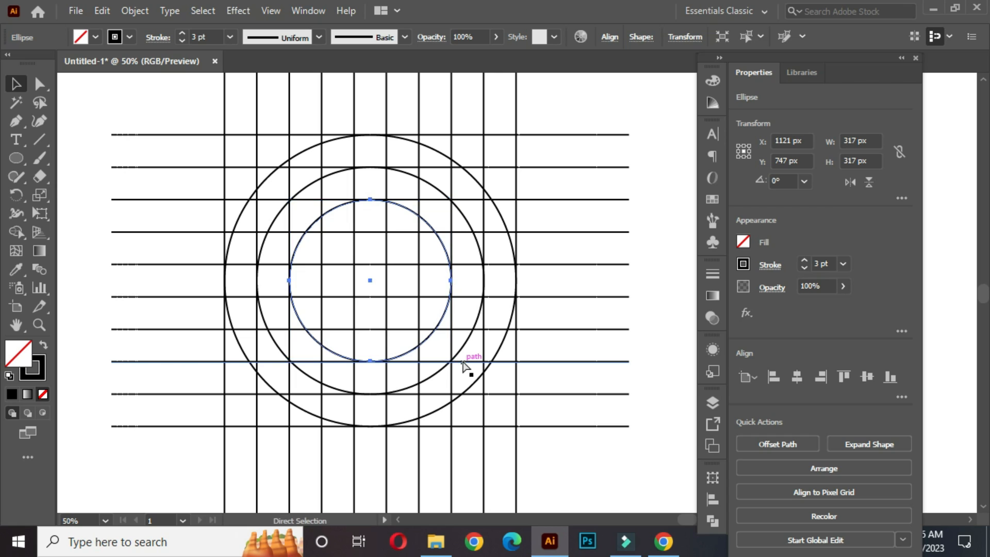
left_click_drag(452, 361, 424, 328)
left_click(641, 254)
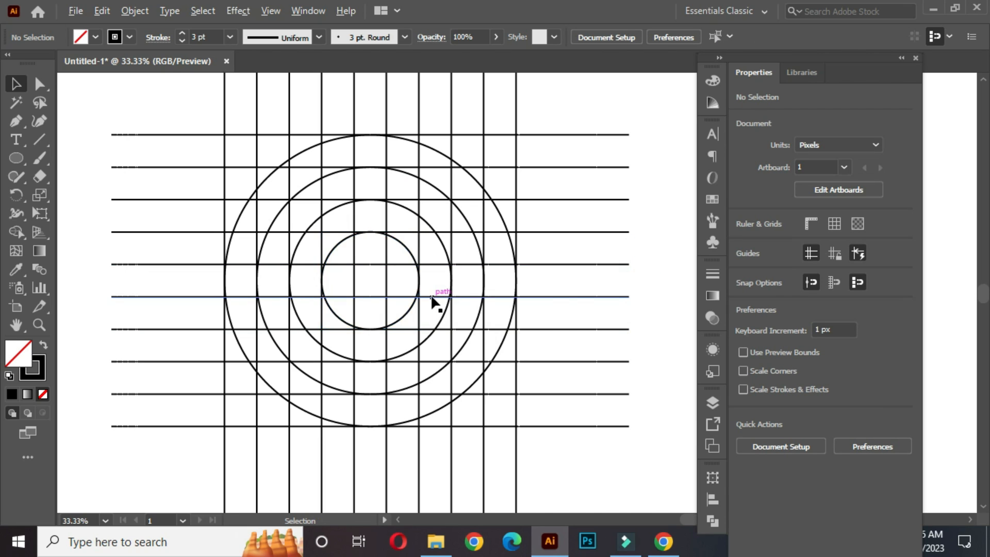
Step: Select all the grid lines and circles, activate the Shape Builder tool and set the fill to black
scroll(432, 298, "down", 2)
key("space")
left_click_drag(424, 310, 415, 313)
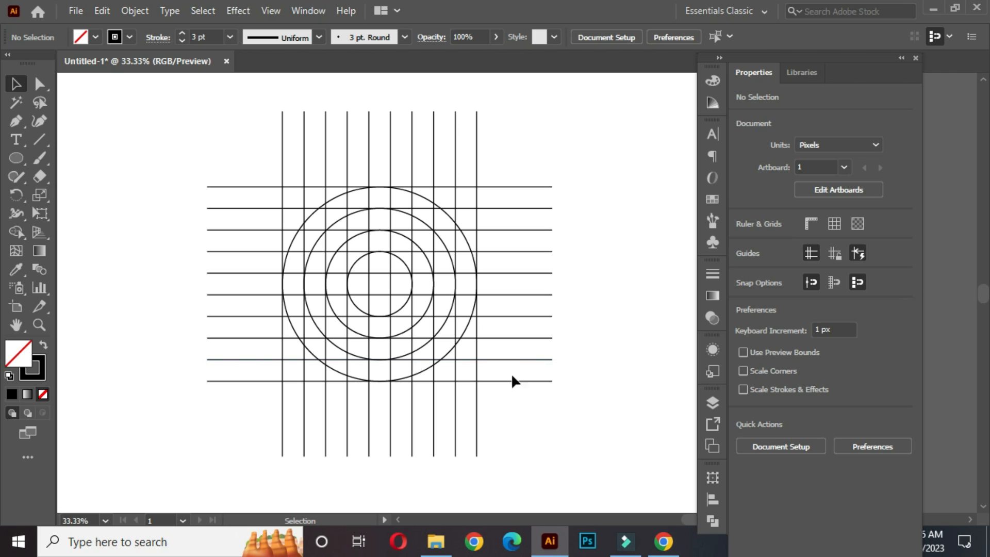
left_click_drag(188, 103, 587, 445)
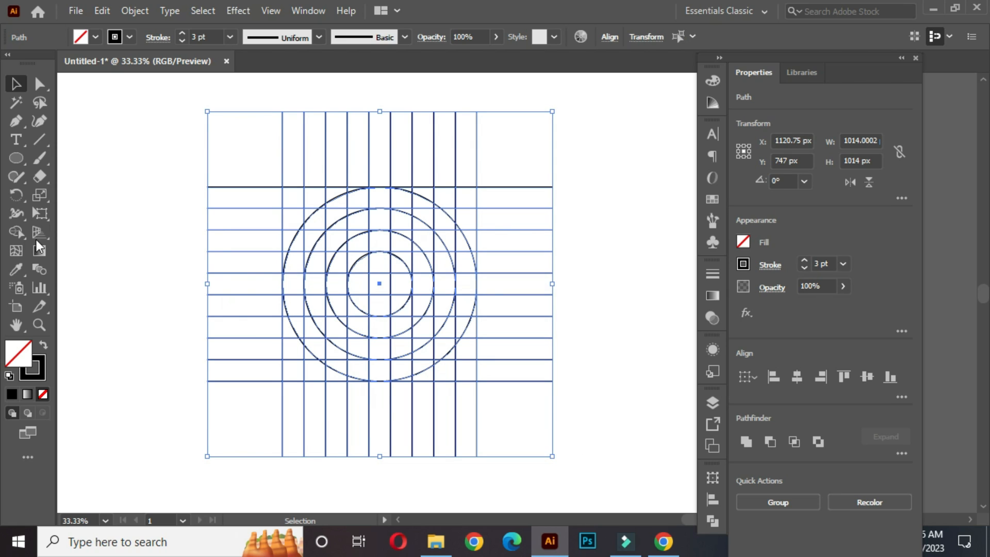
left_click(16, 230)
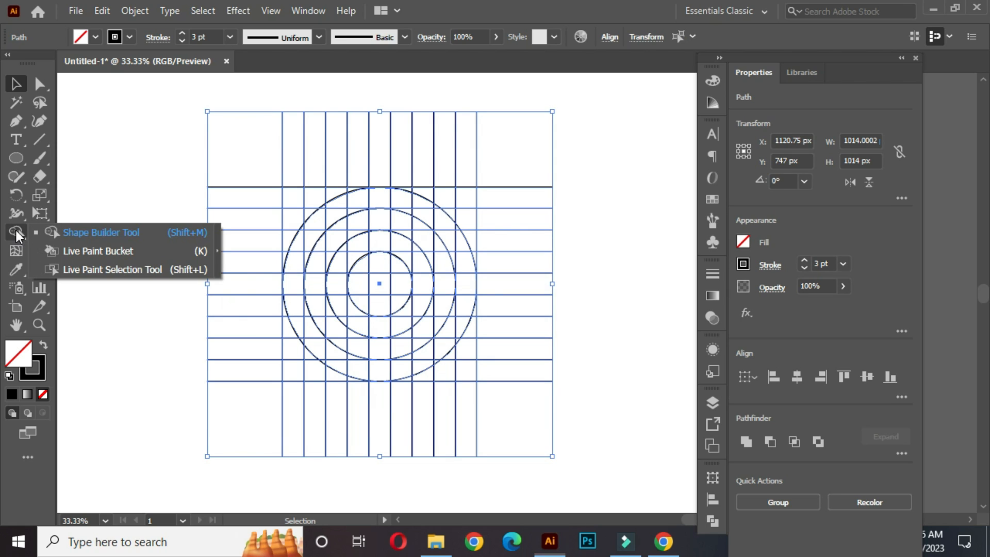
left_click(97, 233)
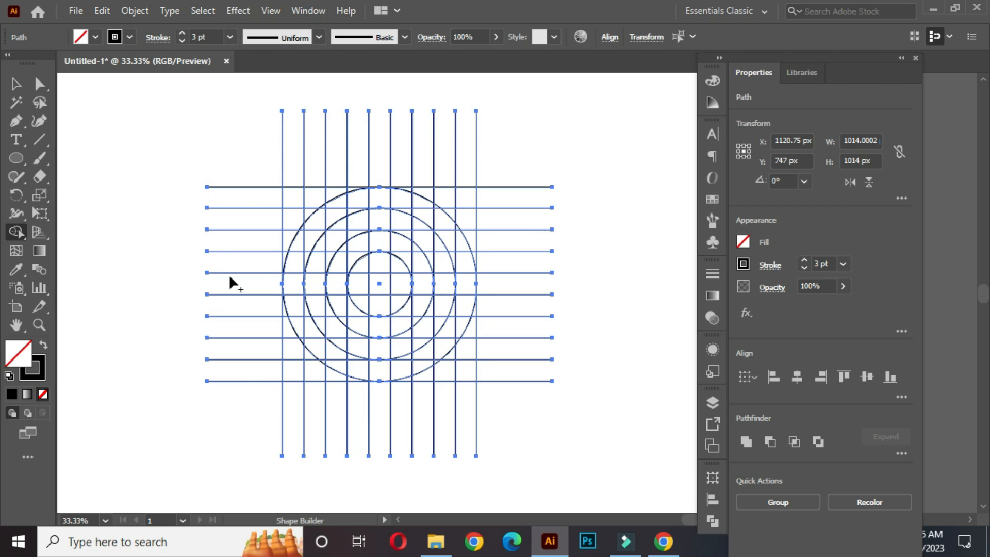
left_click(95, 39)
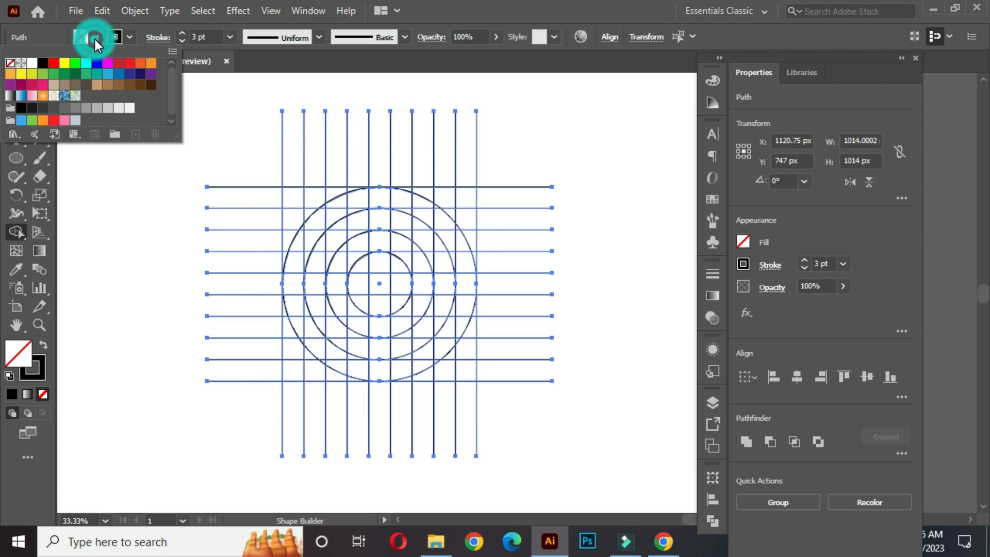
left_click(43, 63)
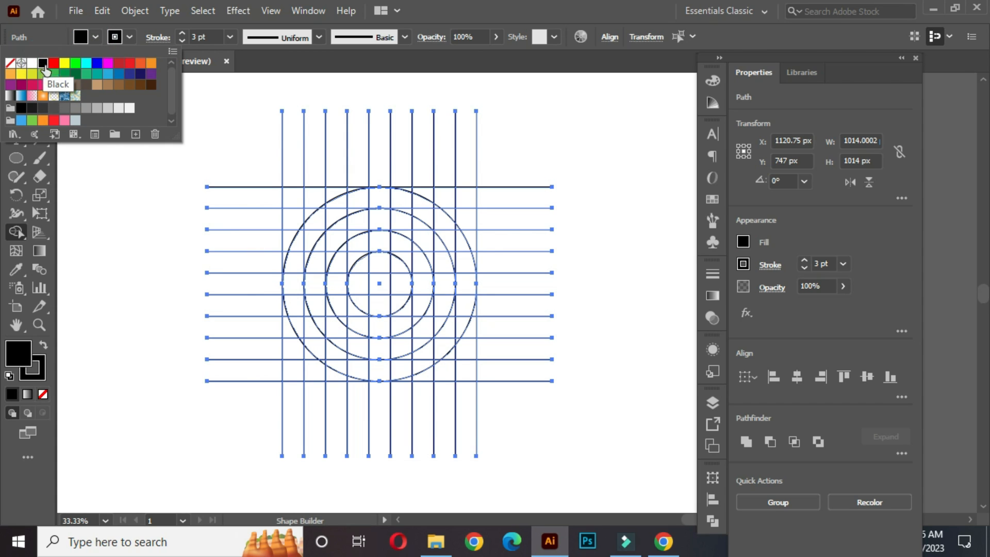
Step: Merge the outer ring's cells, except the upper-right arc, with the third circle's ring through the horizontal band into one black spiral G shape
left_click(348, 282)
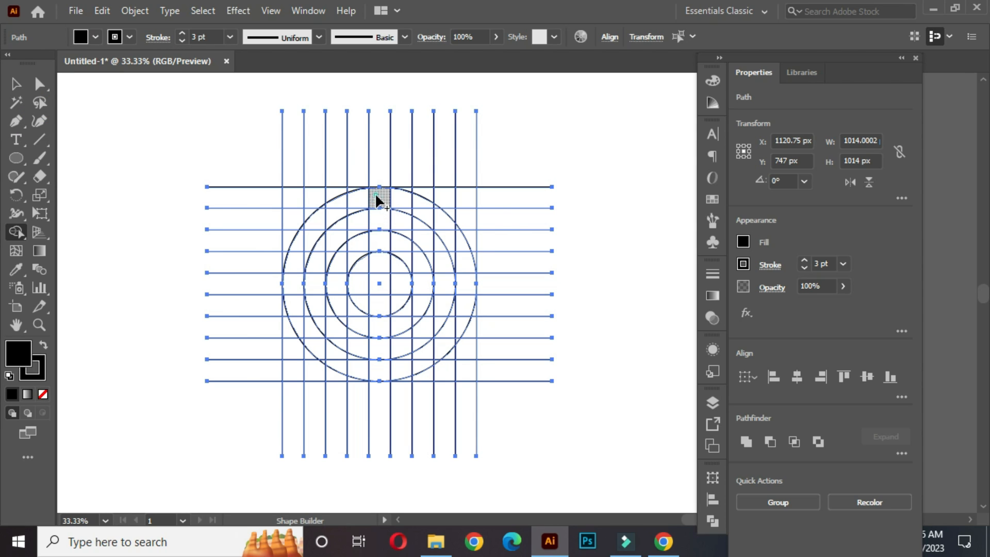
left_click_drag(339, 209, 310, 238)
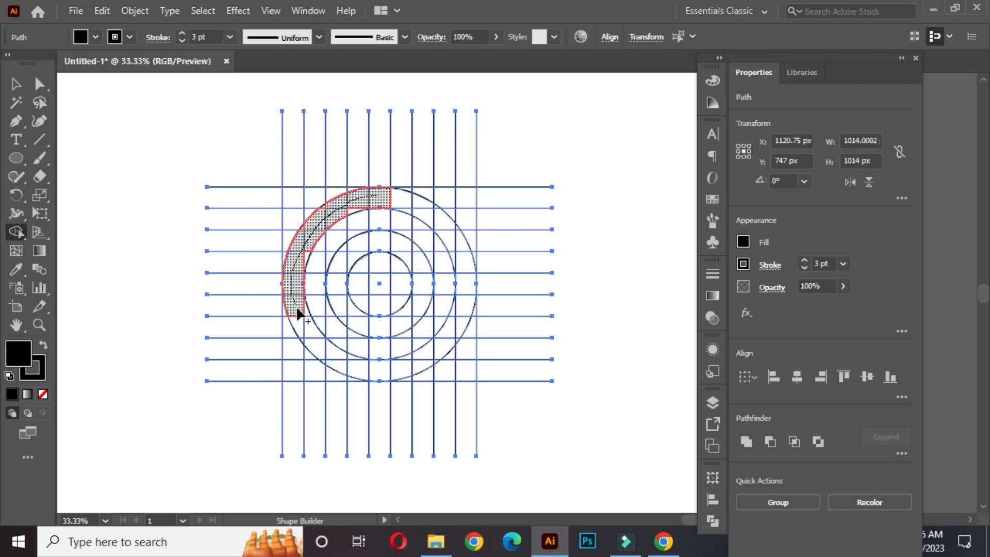
left_click_drag(323, 349, 365, 374)
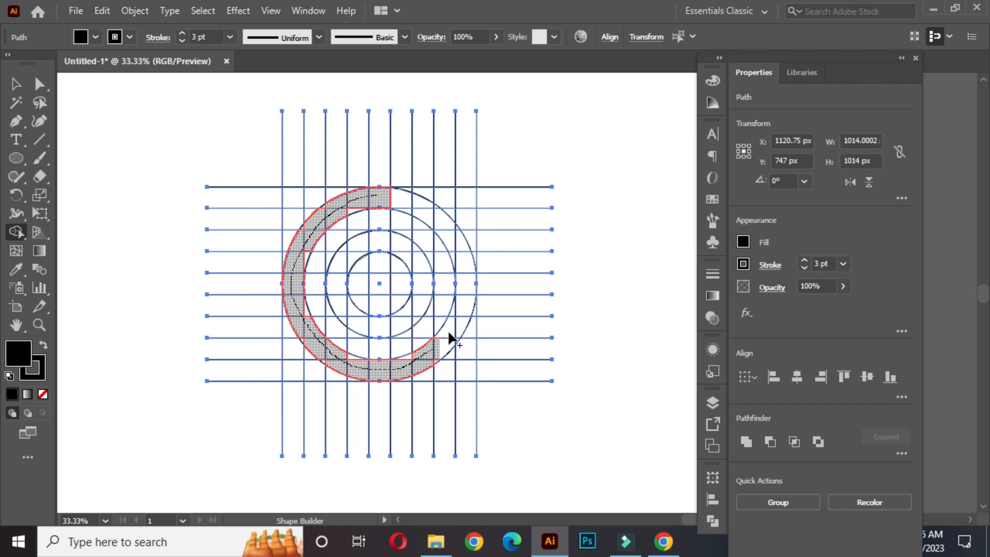
mouse_move(463, 267)
left_mouse_down()
mouse_move(453, 240)
mouse_move(460, 265)
left_mouse_up()
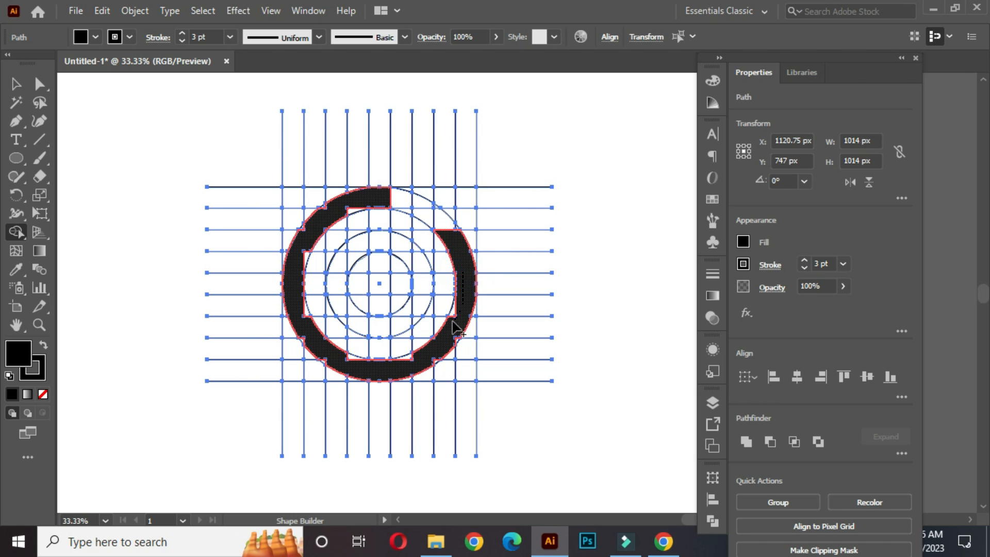
mouse_move(457, 315)
left_mouse_down()
mouse_move(428, 360)
mouse_move(400, 362)
left_mouse_up()
left_click_drag(435, 248, 364, 249)
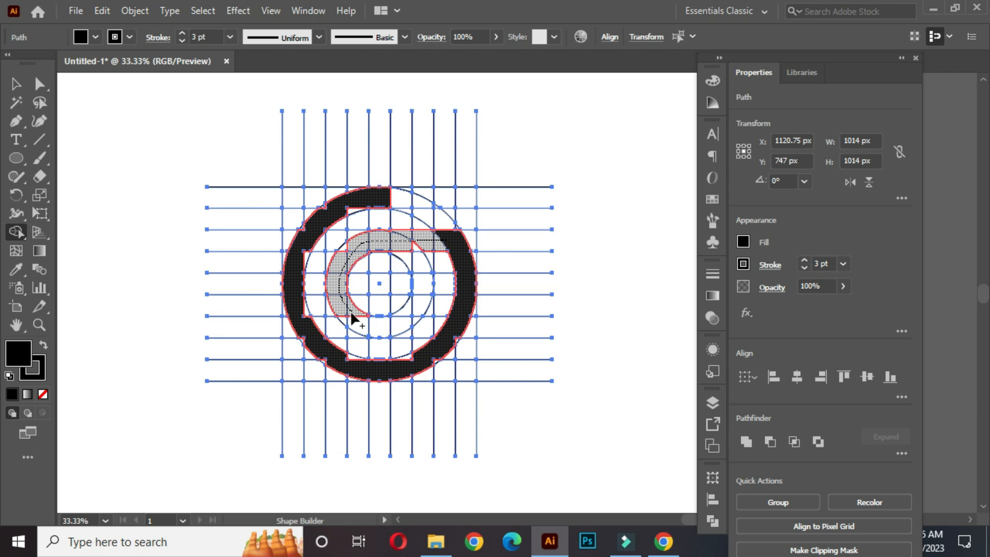
mouse_move(414, 310)
left_mouse_down()
mouse_move(417, 289)
mouse_move(415, 316)
left_mouse_up()
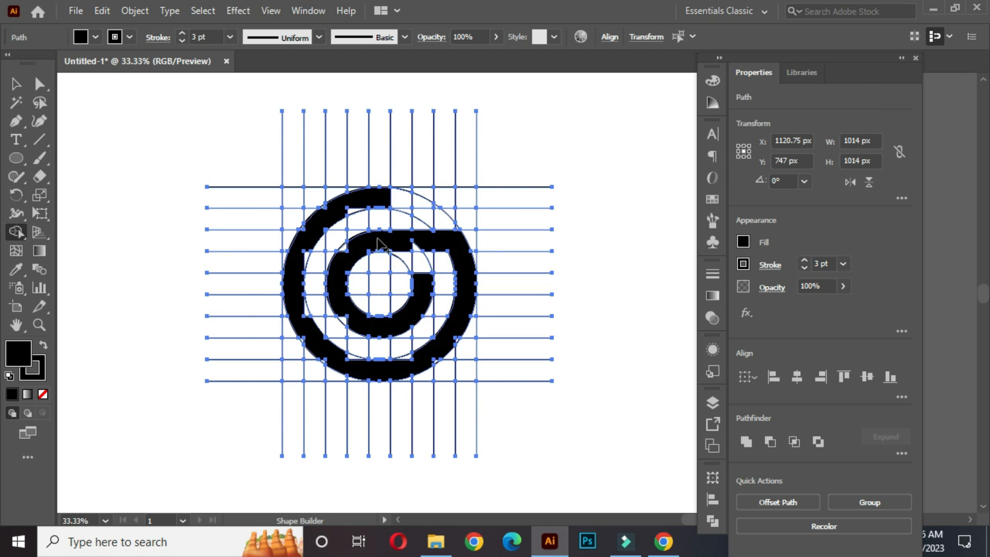
Step: Merge the vertical band from the outer ring's top to the centre and the short bar to the inner ring into the black shape
mouse_move(378, 200)
left_mouse_down()
mouse_move(375, 282)
mouse_move(419, 283)
left_mouse_up()
left_click(411, 284)
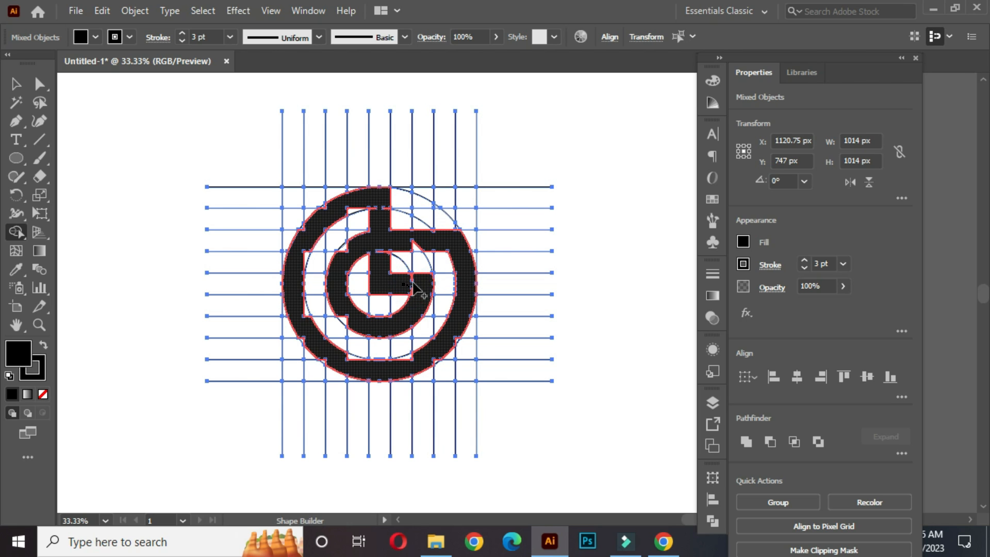
left_click(337, 258)
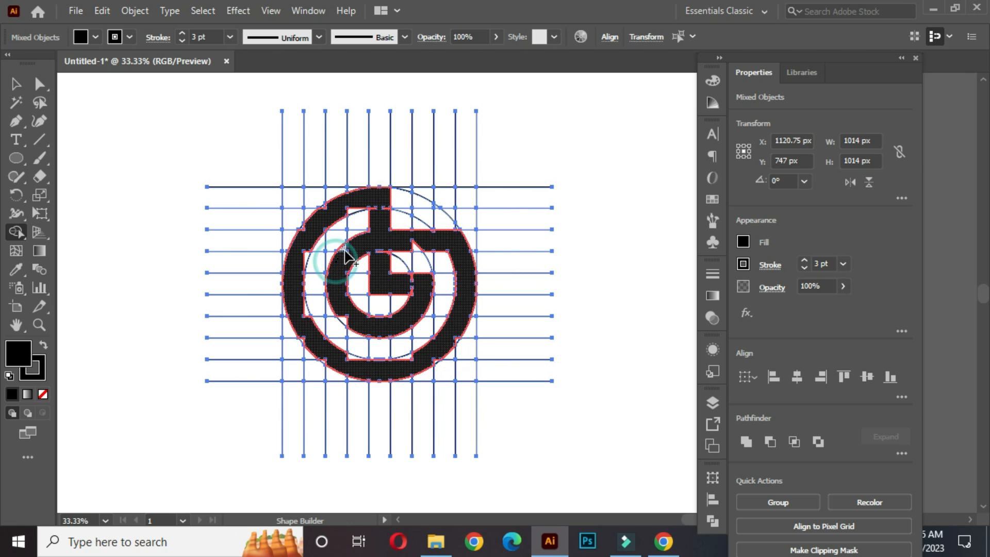
Step: Merge the leftover corner slivers along the outer ring's upper-left and left edges into the black shape
scroll(345, 252, "up", 5)
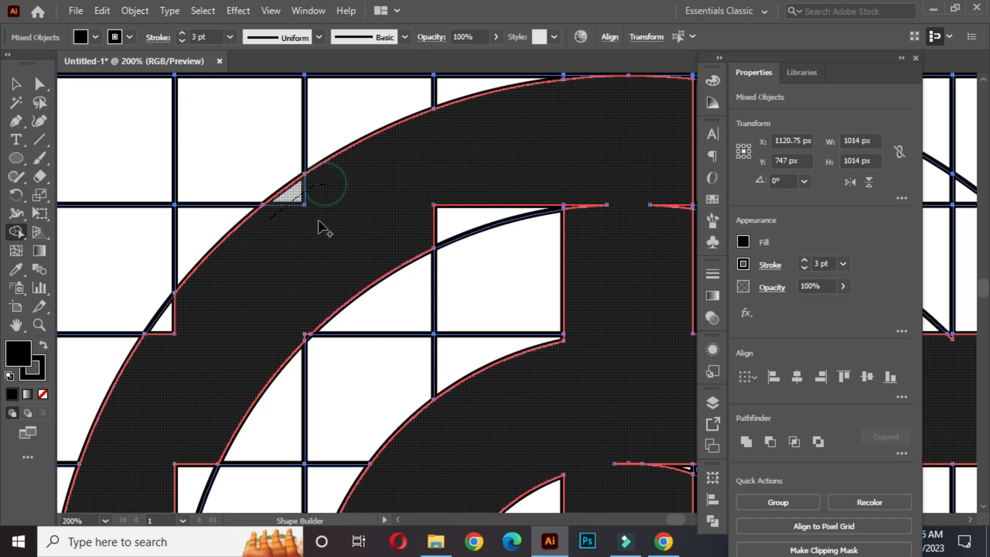
scroll(200, 364, "up", 1)
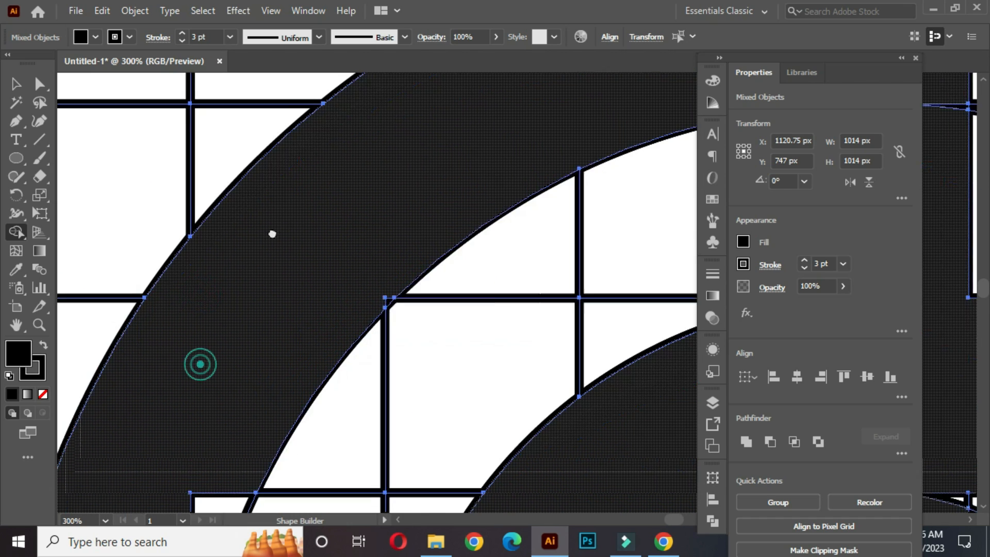
scroll(466, 194, "up", 1)
scroll(333, 294, "down", 3)
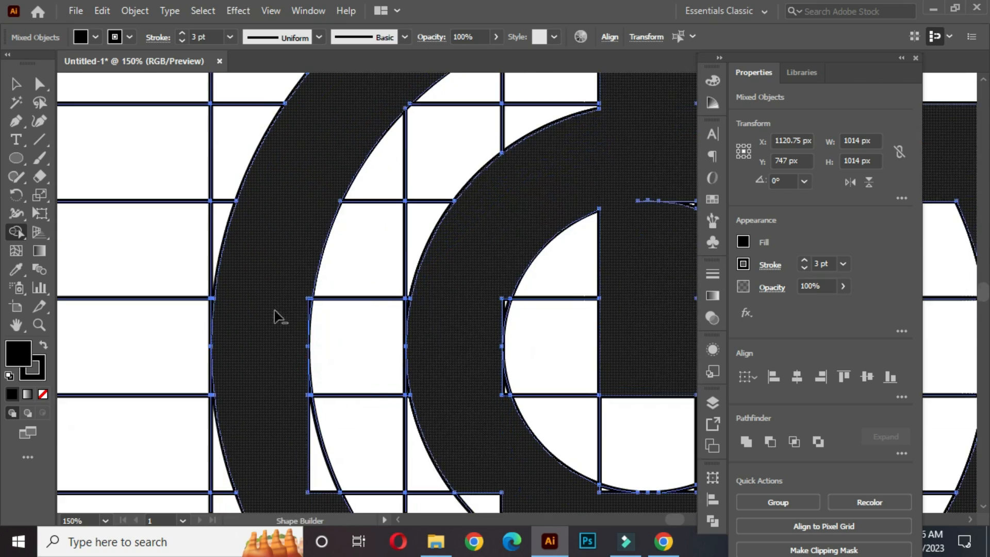
scroll(275, 311, "up", 2)
mouse_move(261, 295)
left_mouse_down()
mouse_move(278, 347)
mouse_move(298, 368)
mouse_move(296, 384)
left_mouse_up()
mouse_move(287, 498)
left_mouse_down()
mouse_move(208, 285)
mouse_move(136, 276)
left_mouse_up()
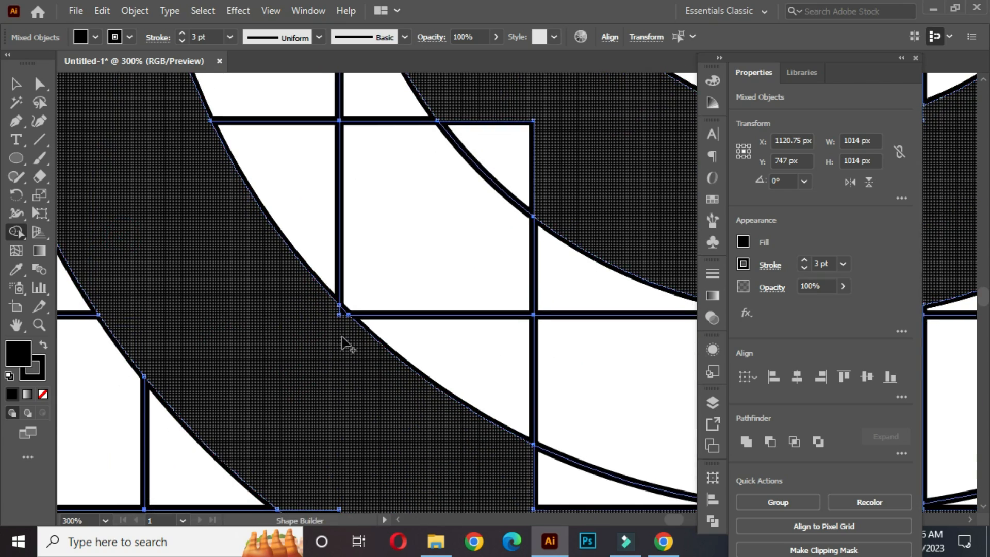
Step: Merge the remaining slivers along the outer ring's lower-left and bottom edges into the black shape
scroll(341, 335, "up", 1)
scroll(332, 313, "down", 2)
scroll(510, 407, "up", 1)
left_click_drag(510, 406, 549, 361)
mouse_move(550, 378)
left_mouse_down()
mouse_move(471, 367)
mouse_move(380, 390)
mouse_move(96, 293)
left_mouse_up()
left_click_drag(535, 335, 527, 284)
left_click_drag(519, 291, 446, 291)
scroll(304, 317, "up", 1)
left_click_drag(232, 303, 259, 283)
scroll(316, 312, "down", 5)
scroll(492, 261, "up", 2)
left_click_drag(378, 221, 299, 362)
scroll(299, 271, "up", 1)
left_click_drag(283, 268, 284, 252)
scroll(336, 258, "down", 3)
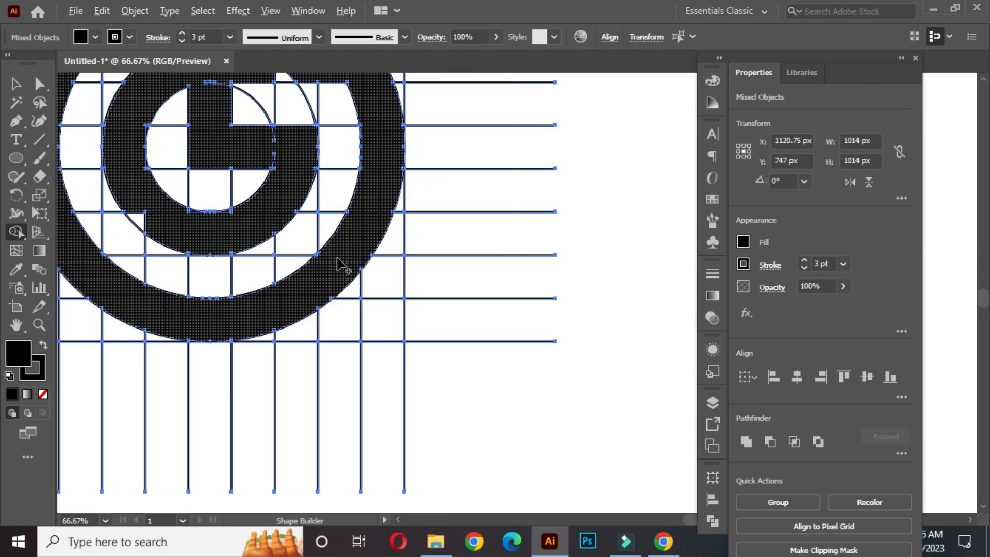
Step: Merge the small unfilled slivers along the outer ring's right side into the black shape
scroll(144, 227, "up", 2)
scroll(448, 302, "up", 2)
mouse_move(430, 289)
left_mouse_down()
mouse_move(312, 320)
mouse_move(251, 288)
left_mouse_up()
scroll(303, 341, "down", 3)
mouse_move(206, 240)
left_mouse_down()
mouse_move(279, 367)
mouse_move(297, 356)
mouse_move(303, 381)
left_mouse_up()
scroll(279, 379, "up", 2)
left_click_drag(295, 224, 308, 262)
Step: Merge the leftover slivers around the inner ring and the central bar into the black shape
scroll(332, 238, "down", 3)
scroll(372, 191, "up", 3)
left_click_drag(444, 235, 454, 258)
left_click_drag(390, 239, 413, 319)
mouse_move(500, 431)
left_mouse_down()
mouse_move(401, 346)
mouse_move(469, 413)
left_mouse_up()
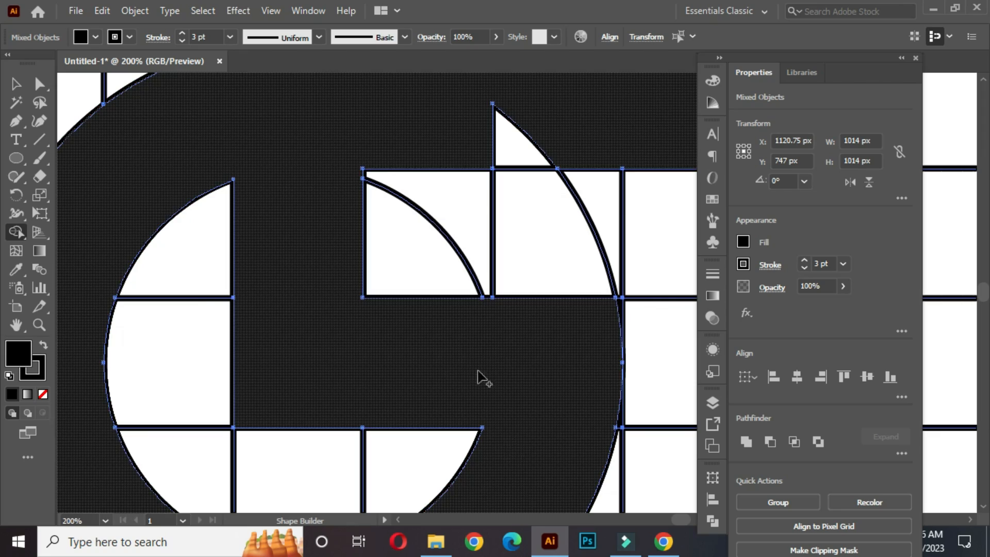
left_click_drag(478, 369, 447, 365)
Step: Examine the merged shape's edges around both rings and the bars for any slivers left unmerged
scroll(447, 370, "down", 4)
scroll(491, 281, "up", 4)
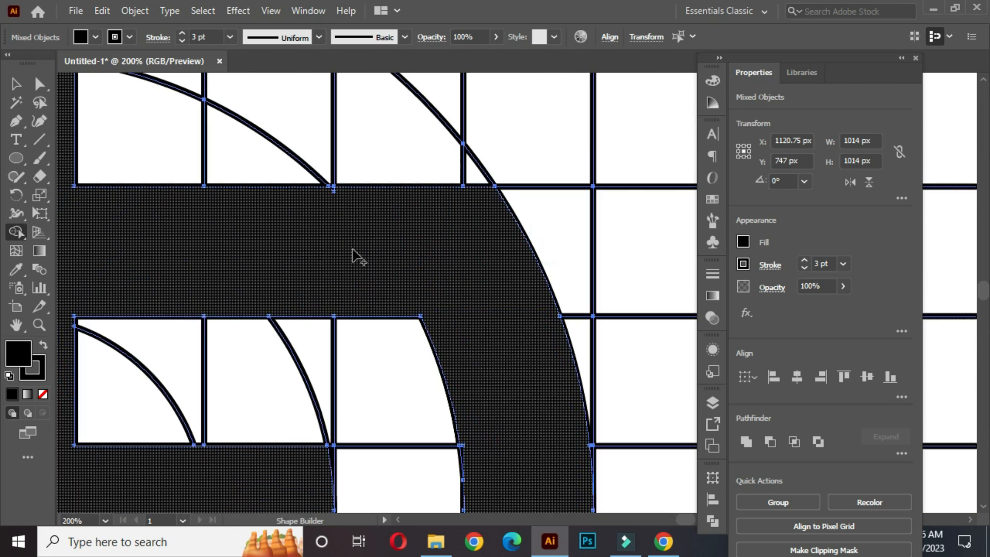
scroll(447, 282, "down", 4)
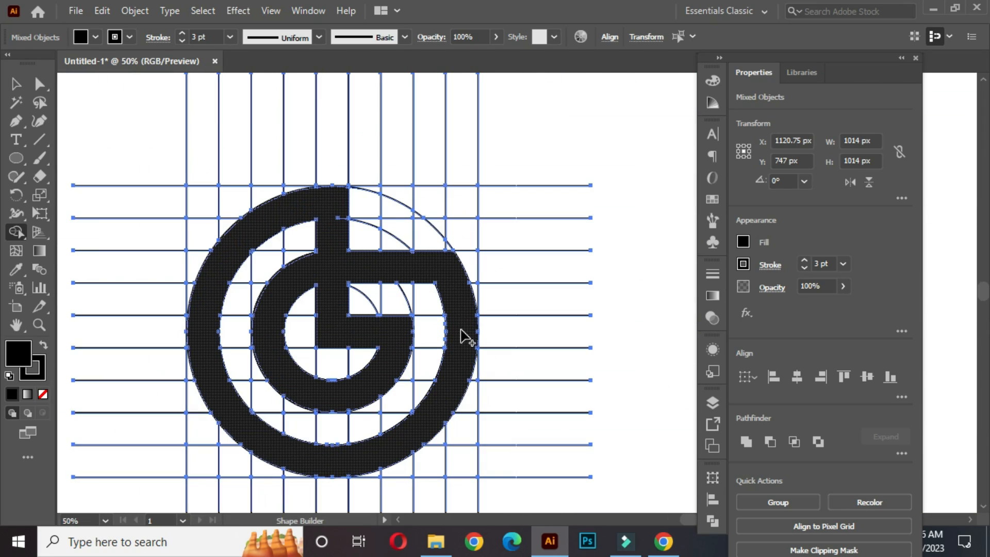
scroll(460, 342, "up", 2)
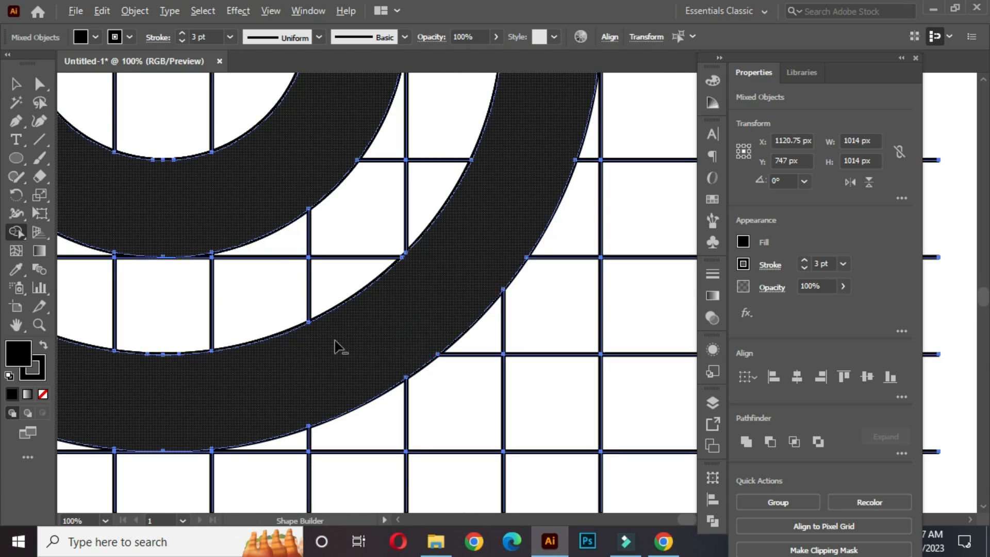
scroll(334, 347, "down", 2)
scroll(327, 214, "up", 4)
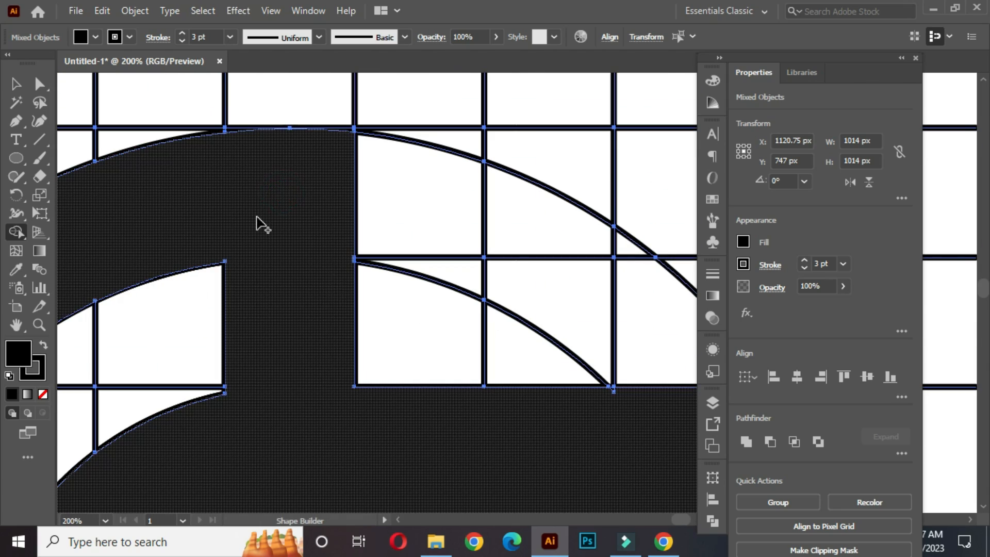
scroll(295, 366, "down", 4)
left_click_drag(327, 475, 379, 327)
scroll(373, 308, "down", 1)
Step: Select the black shape together with all grid lines and arcs and move them to the artboard's left side
left_click(16, 84)
left_click(150, 134)
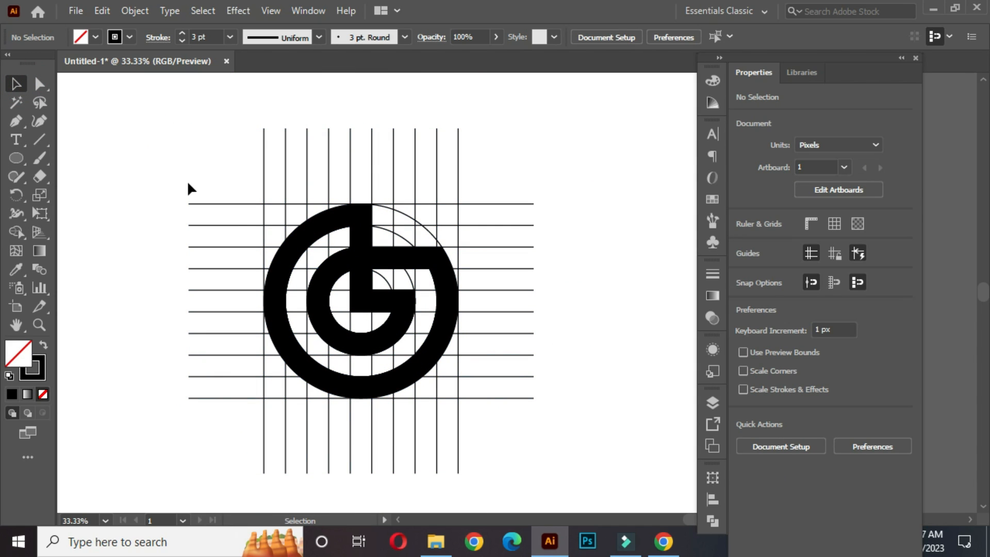
scroll(238, 225, "down", 1)
left_click_drag(172, 144, 473, 416)
left_click_drag(387, 316, 265, 313)
left_click(439, 233)
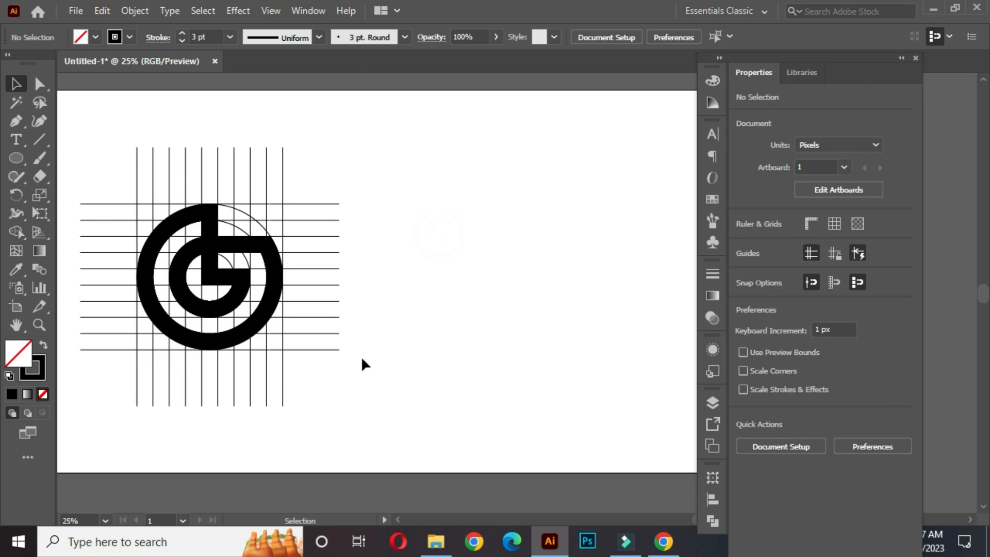
Step: Move the black G shape out of the grid to the right and delete the leftover lines and arcs
left_click(235, 286)
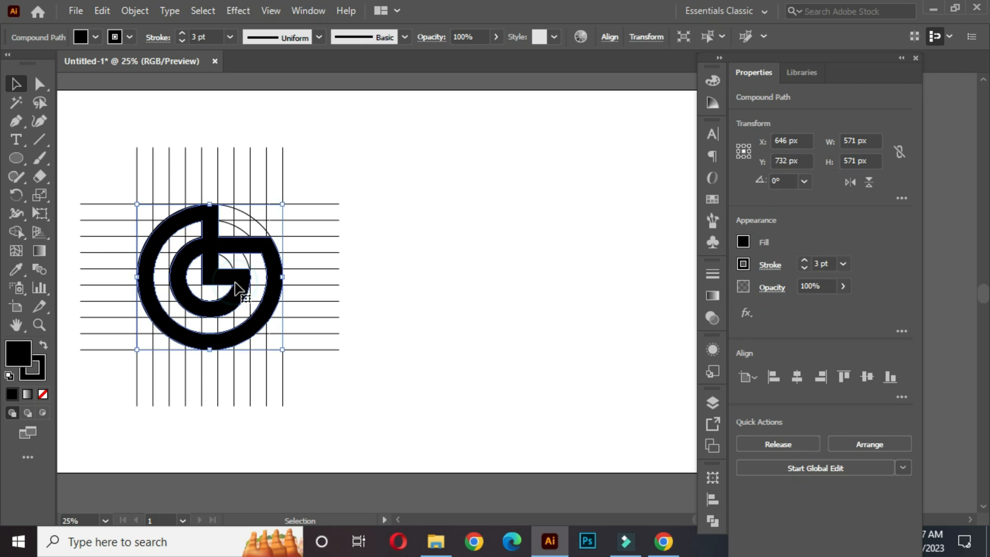
left_click_drag(238, 285, 526, 278)
left_click(366, 191)
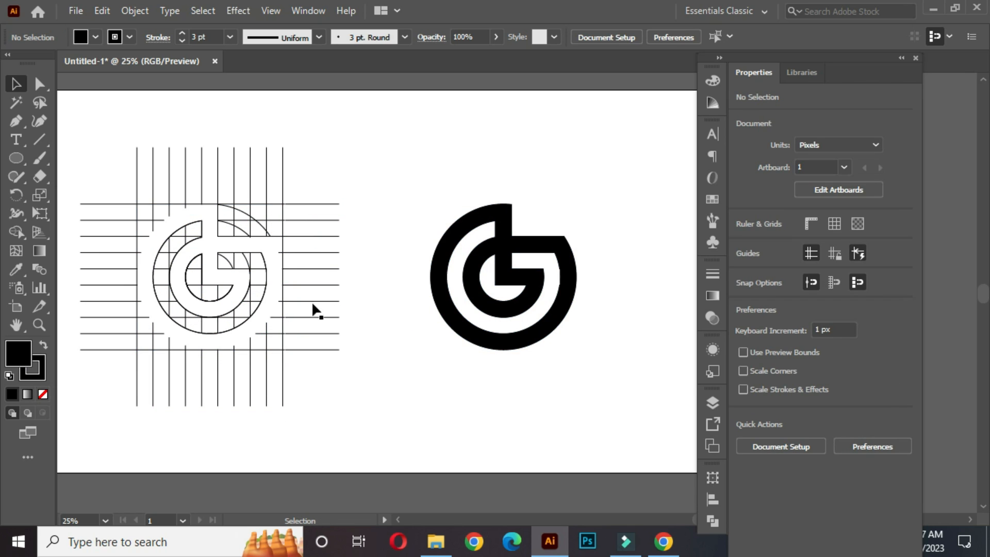
left_click_drag(87, 143, 366, 391)
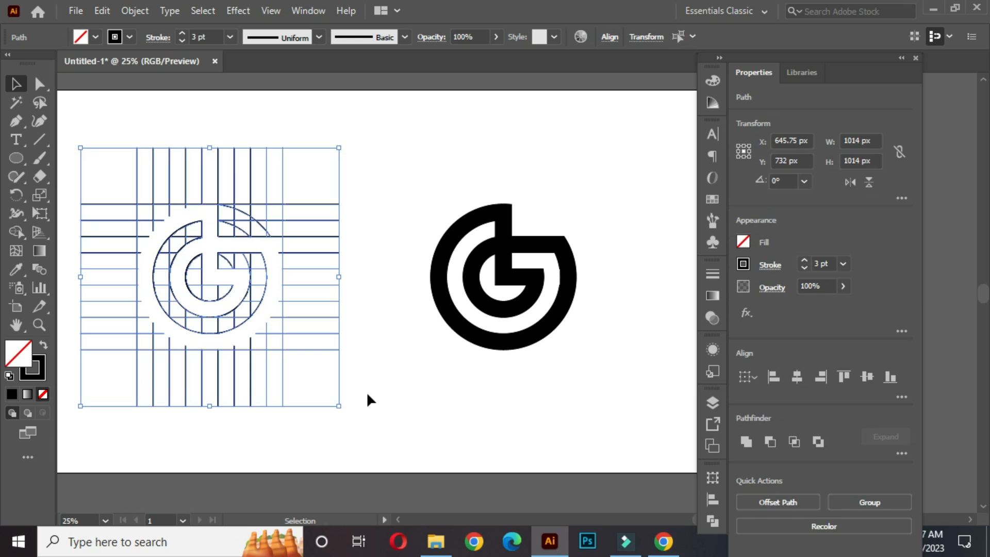
key("Delete")
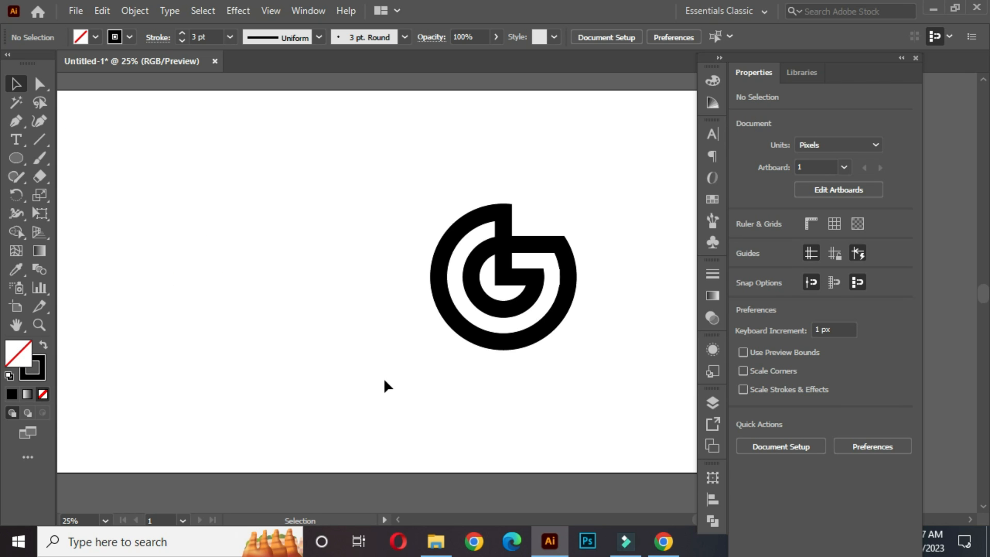
Step: Move the G shape to the upper middle of the artboard and scale it down proportionally to about 388 px
left_click_drag(402, 193, 586, 355)
left_click_drag(528, 288, 413, 254)
left_click_drag(462, 314, 439, 289)
scroll(439, 292, "up", 1)
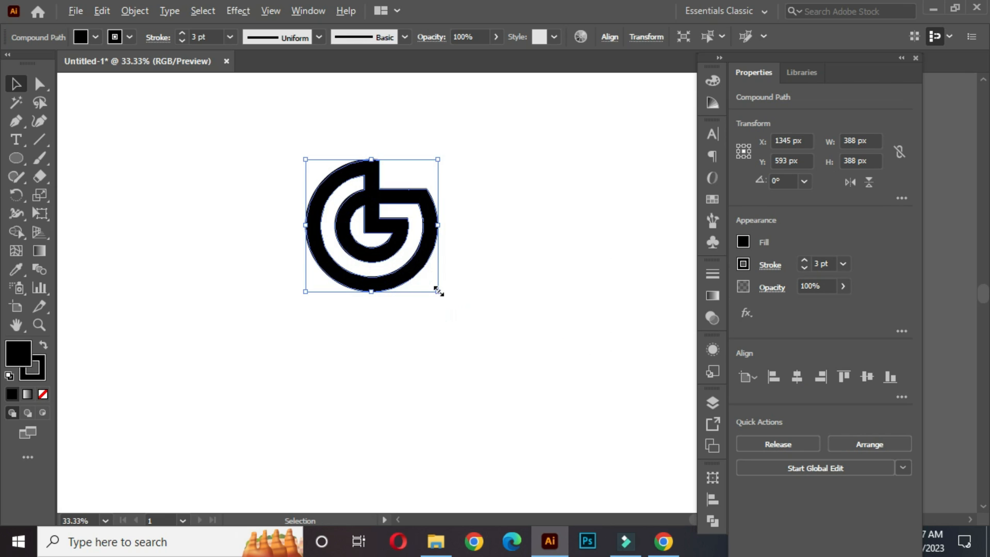
left_click(469, 231)
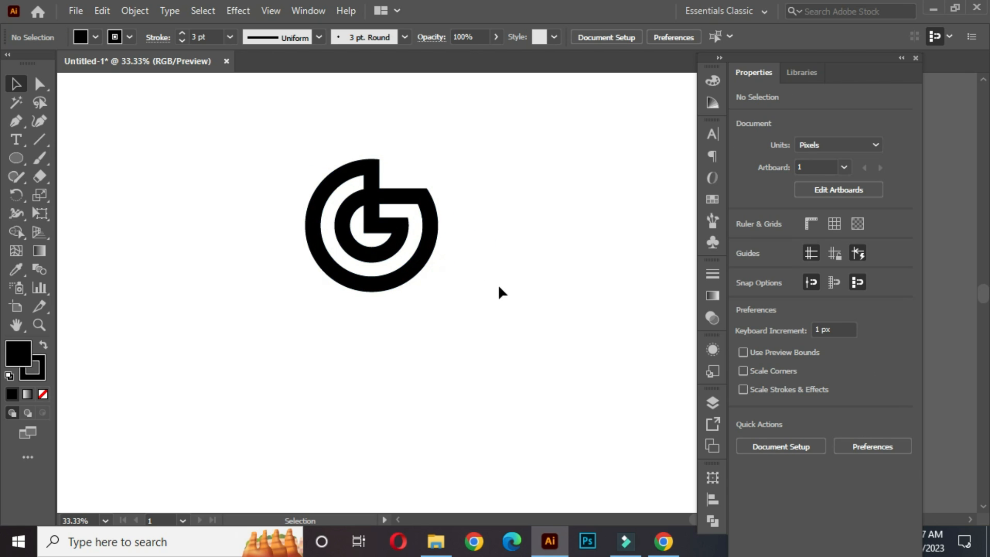
Step: Remove the stroke from the G shape, leaving only its black fill
left_click(17, 144)
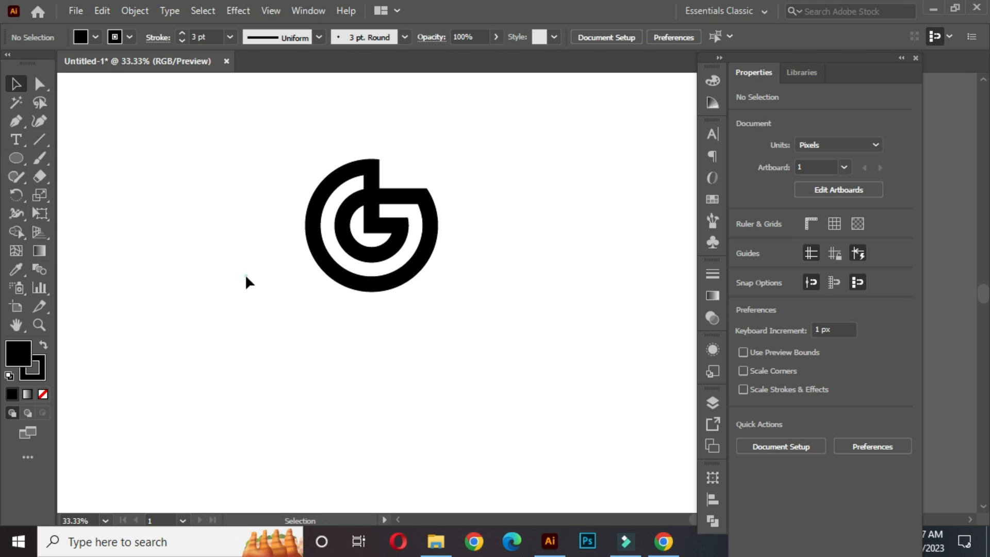
left_click_drag(279, 128, 447, 304)
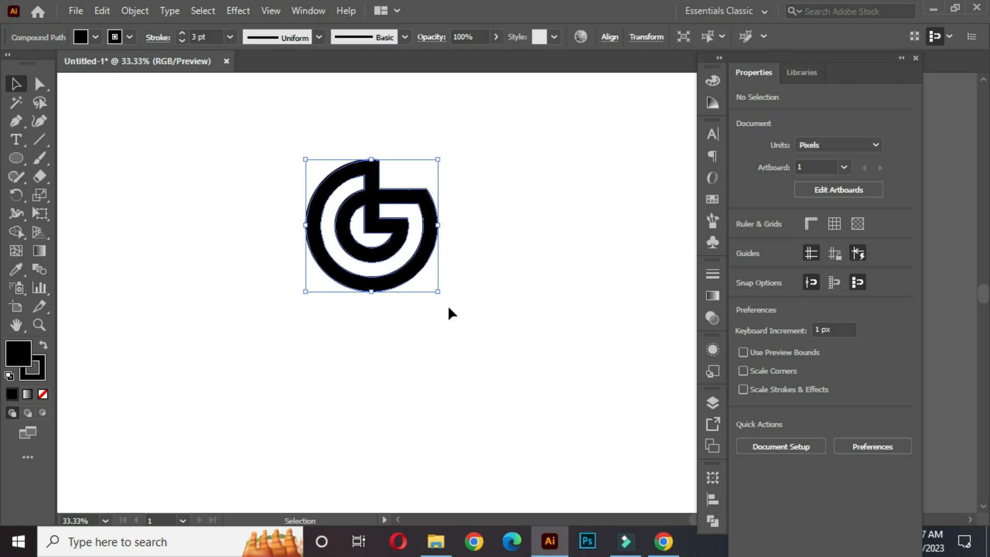
left_click(129, 37)
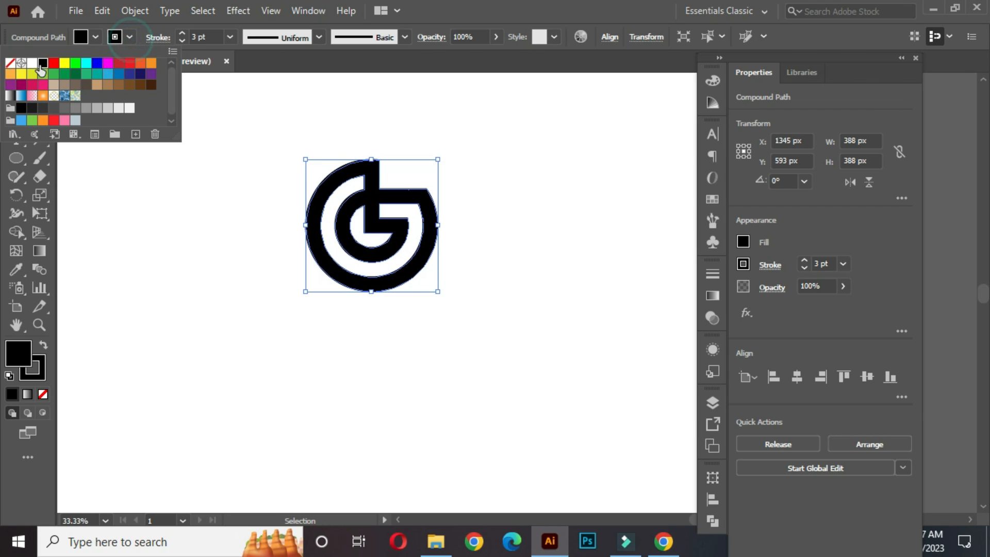
left_click(10, 64)
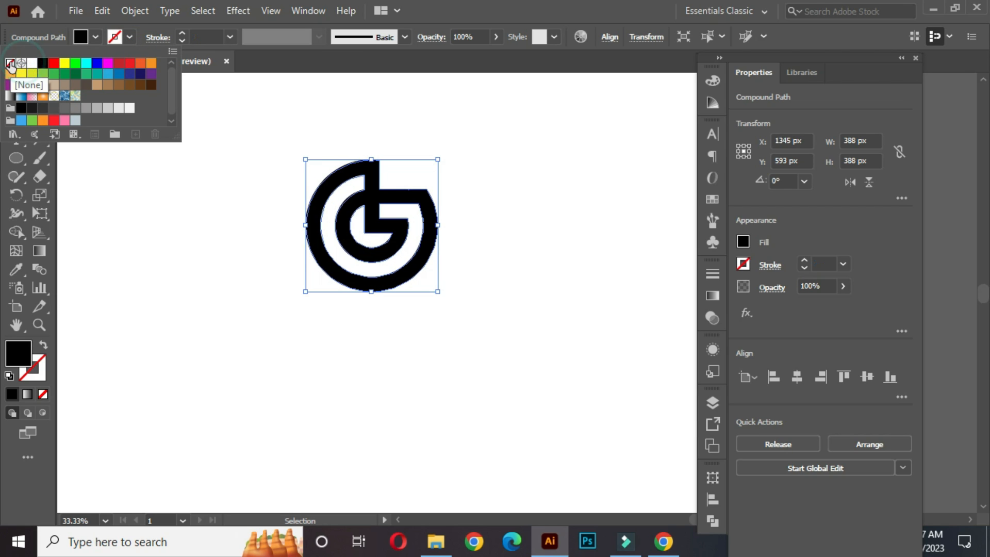
left_click(213, 220)
left_click(214, 220)
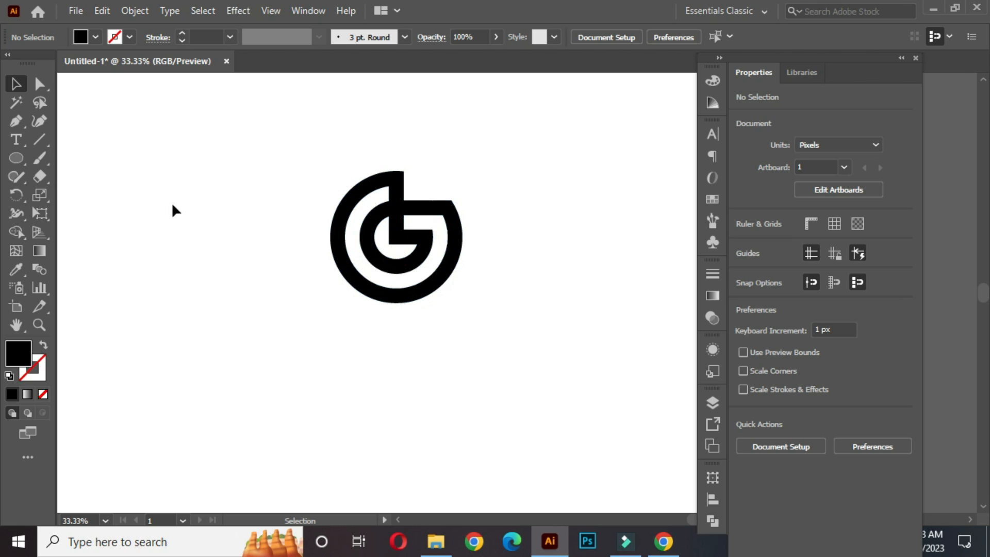
Step: Add the point text "gozen" below the G shape with the Type tool
left_click_drag(24, 138, 20, 135)
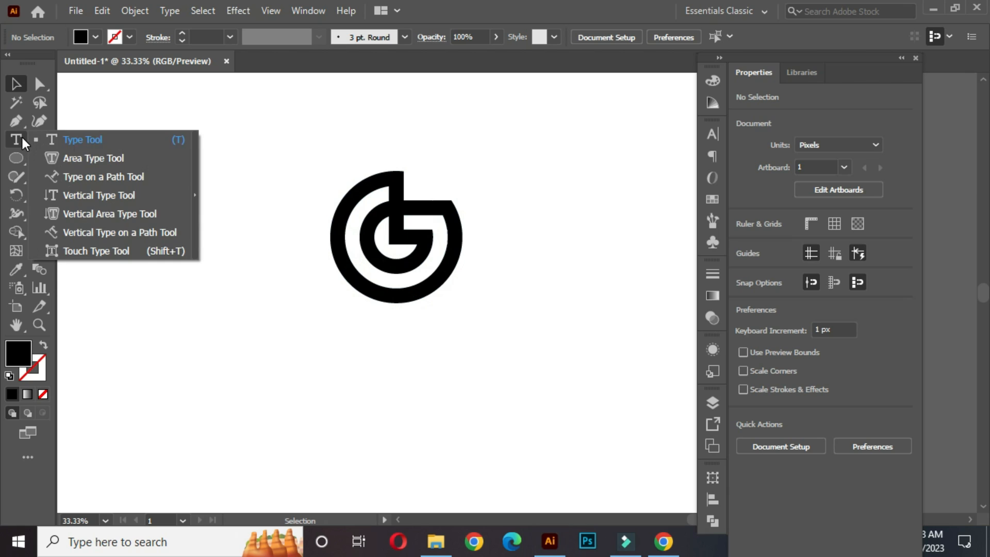
left_click(79, 141)
left_click(289, 382)
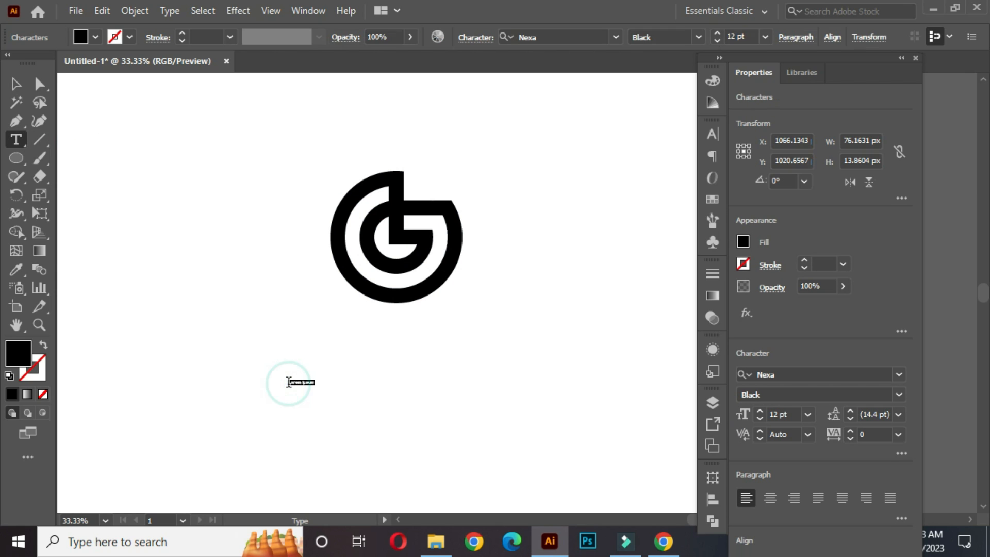
key("BackSpace")
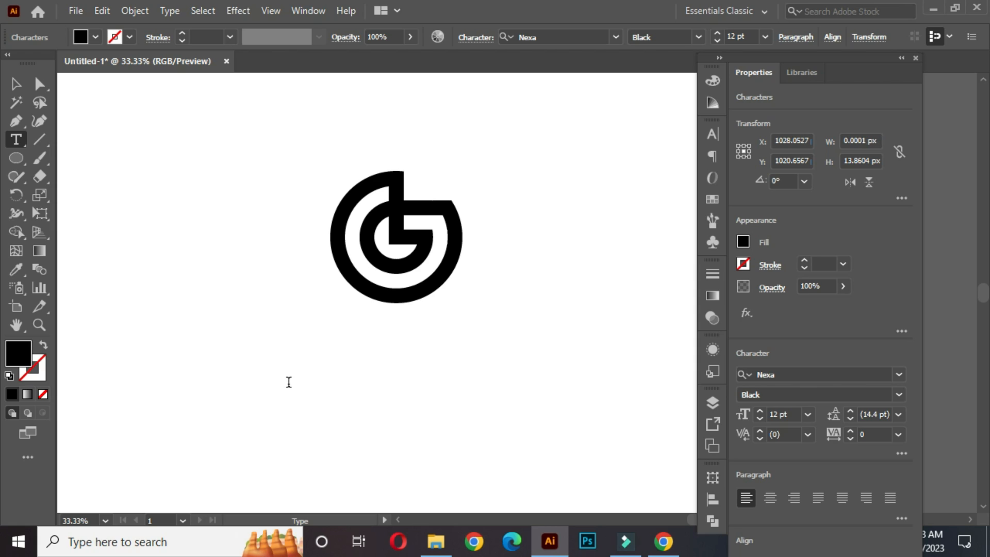
type("GL")
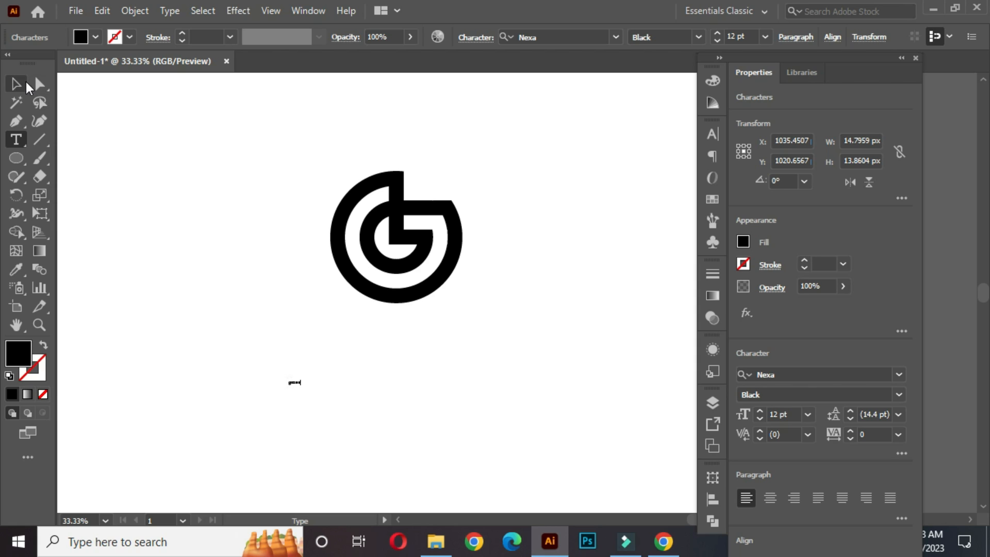
Step: Enlarge the text to about 528 px wide and place it directly under the G shape
left_click(16, 84)
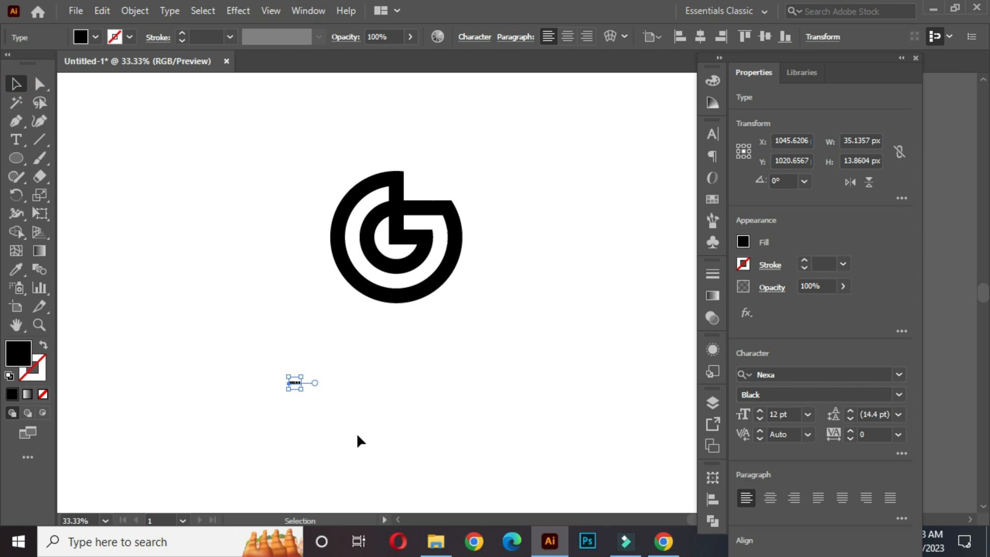
left_click_drag(302, 390, 475, 418)
left_click_drag(388, 416, 426, 348)
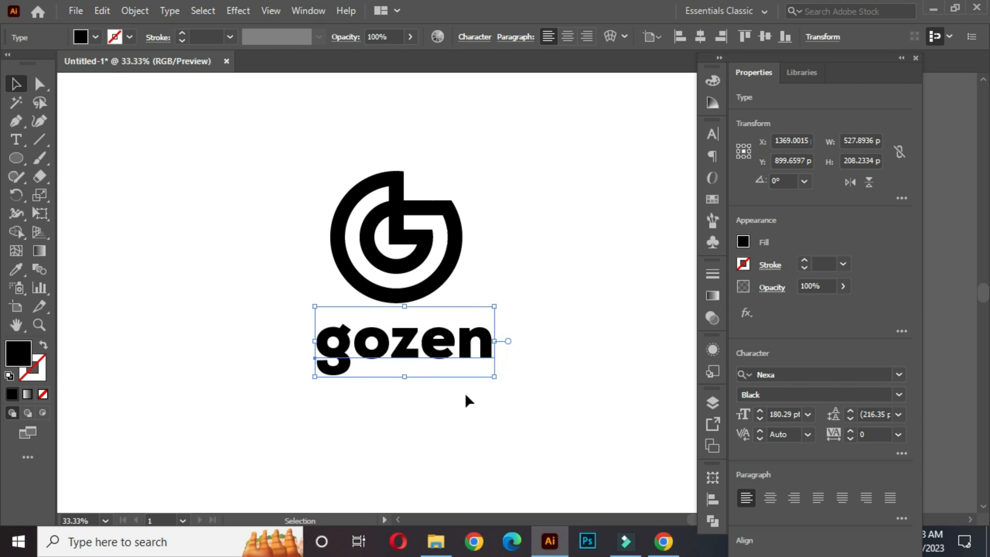
Step: Change the text's case to UPPERCASE
left_click(178, 10)
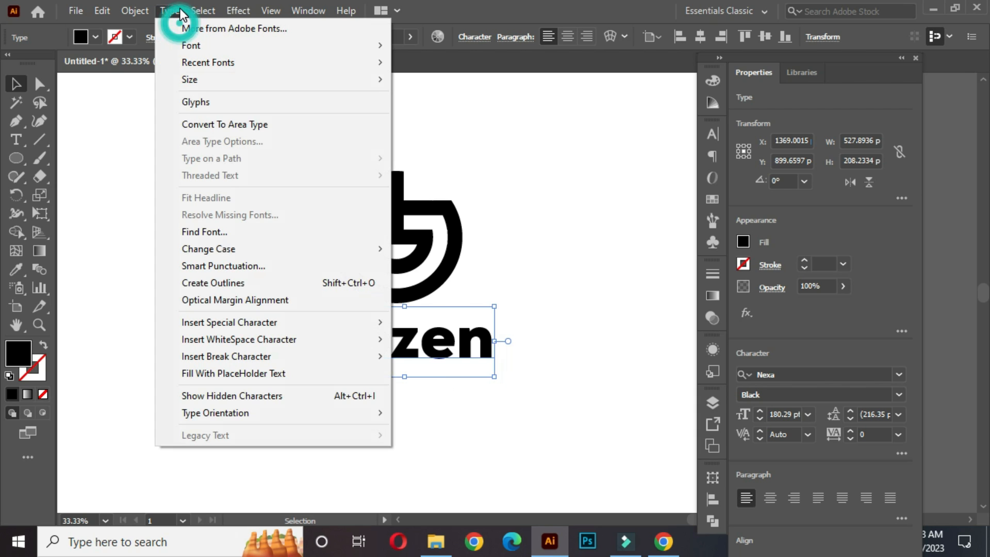
mouse_move(239, 245)
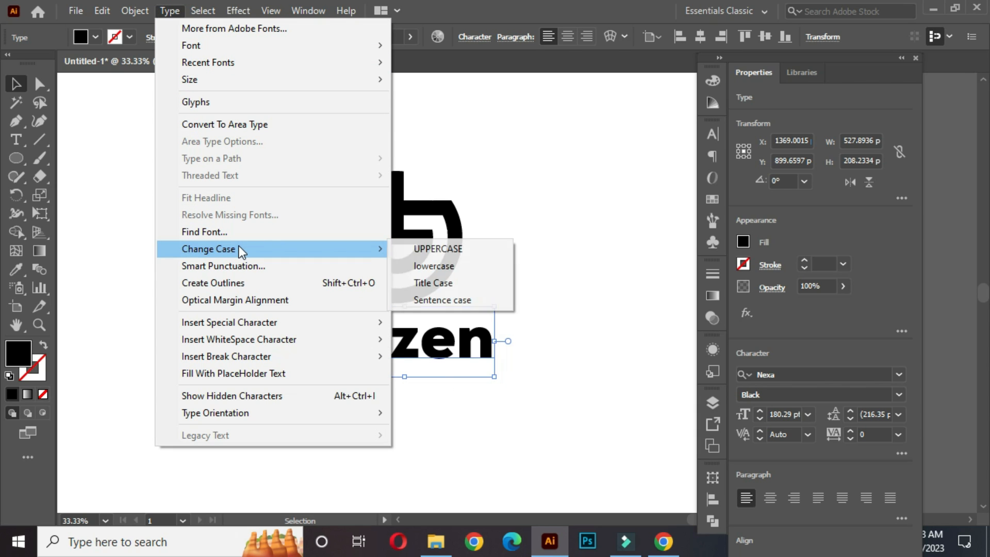
left_click(448, 249)
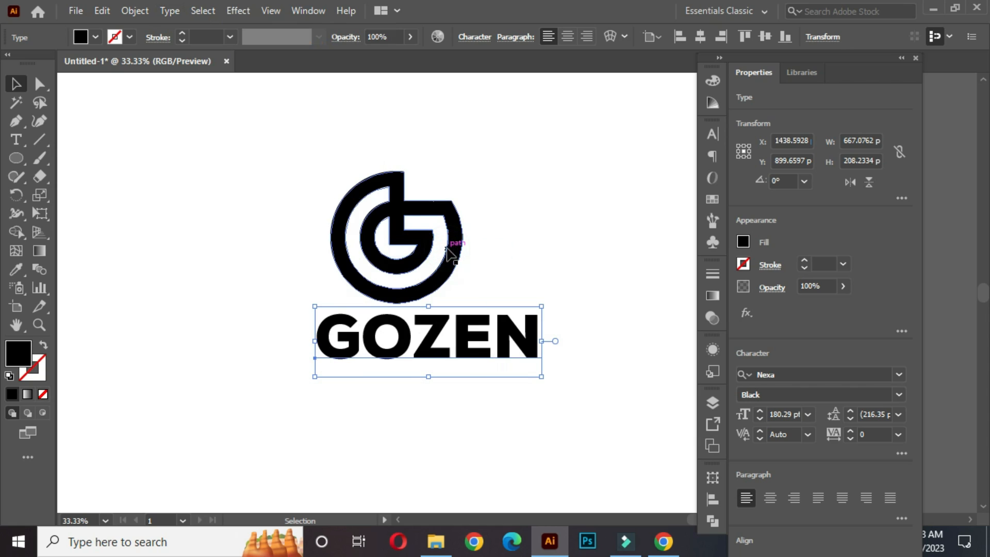
left_click(568, 281)
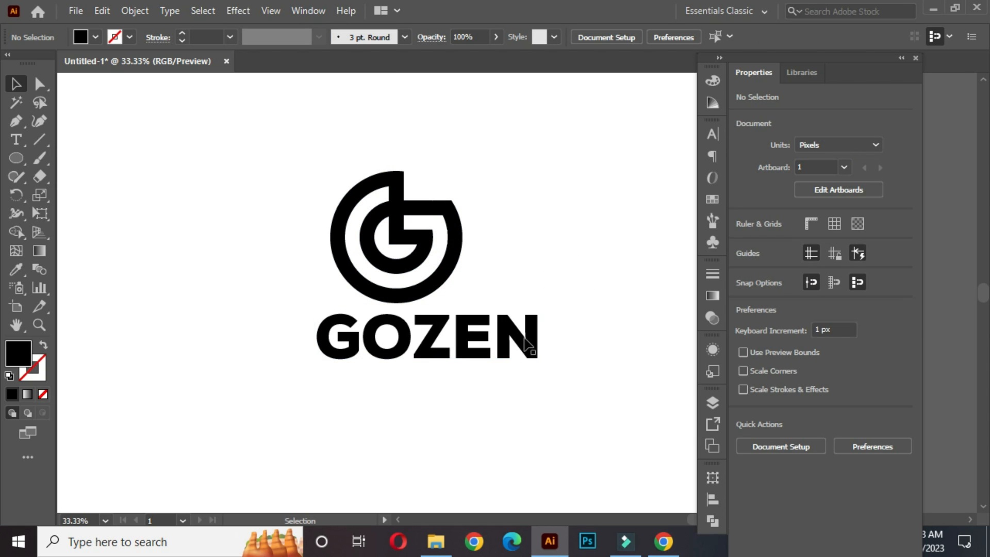
Step: Scale the GOZEN text down to about 534 px wide and position it centrally beneath the G shape
left_click_drag(514, 340, 476, 348)
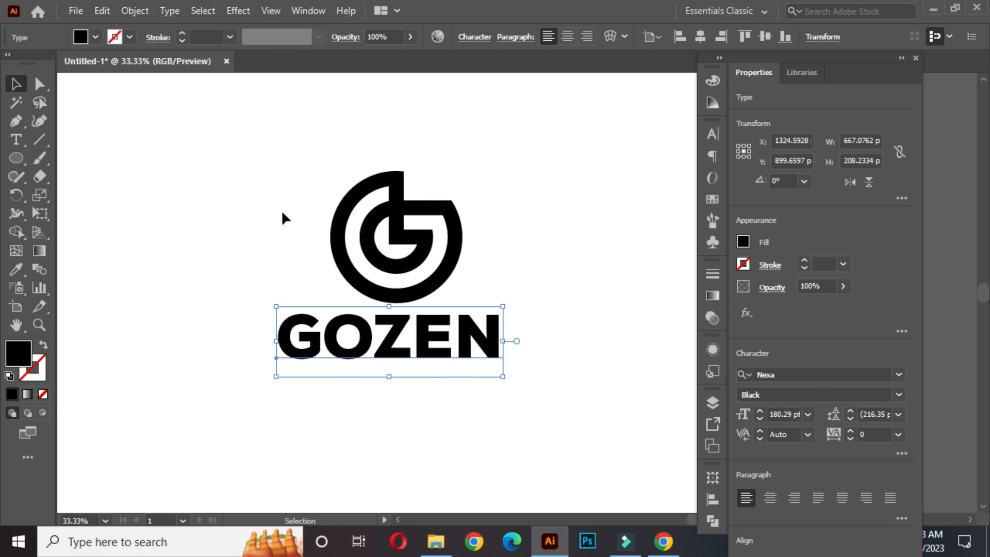
left_click_drag(502, 376, 500, 371)
left_click_drag(422, 345, 431, 338)
Step: Align the G shape and the GOZEN text to each other by their horizontal centres
left_click_drag(246, 159, 472, 400)
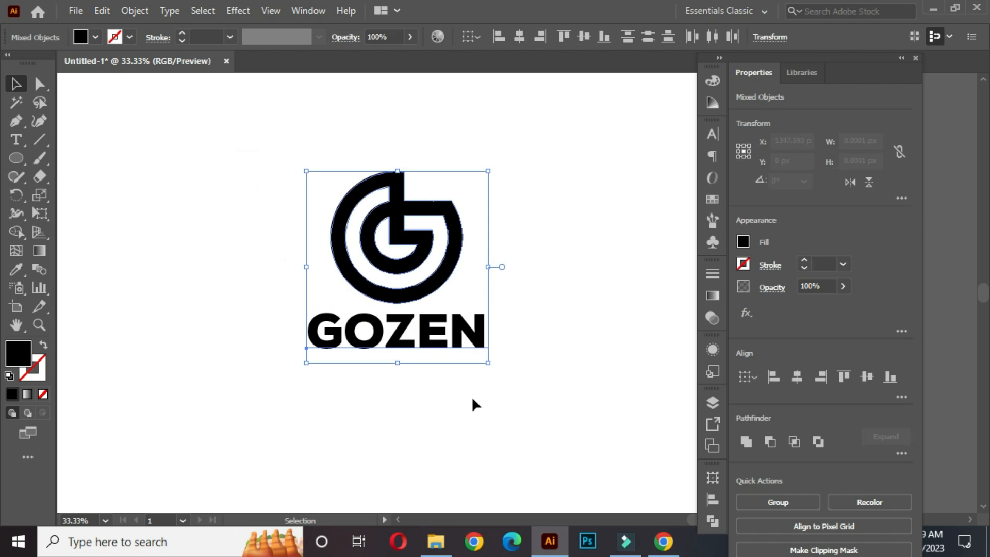
left_click(518, 38)
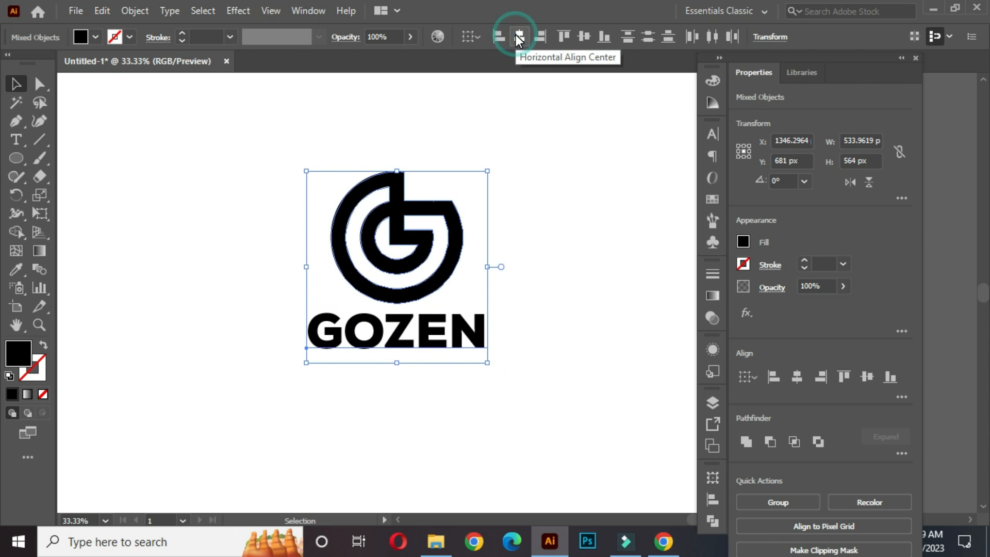
left_click(554, 253)
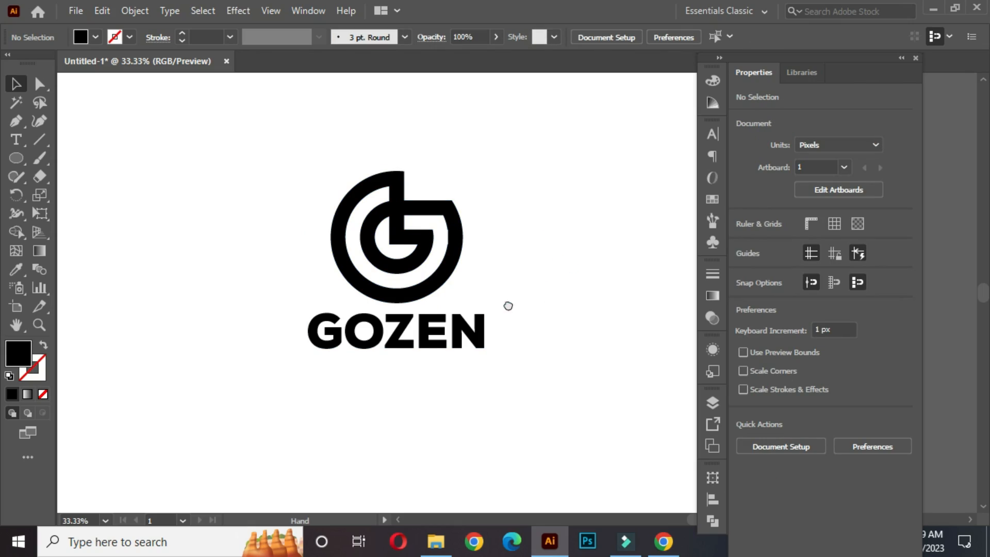
left_click_drag(508, 305, 499, 301)
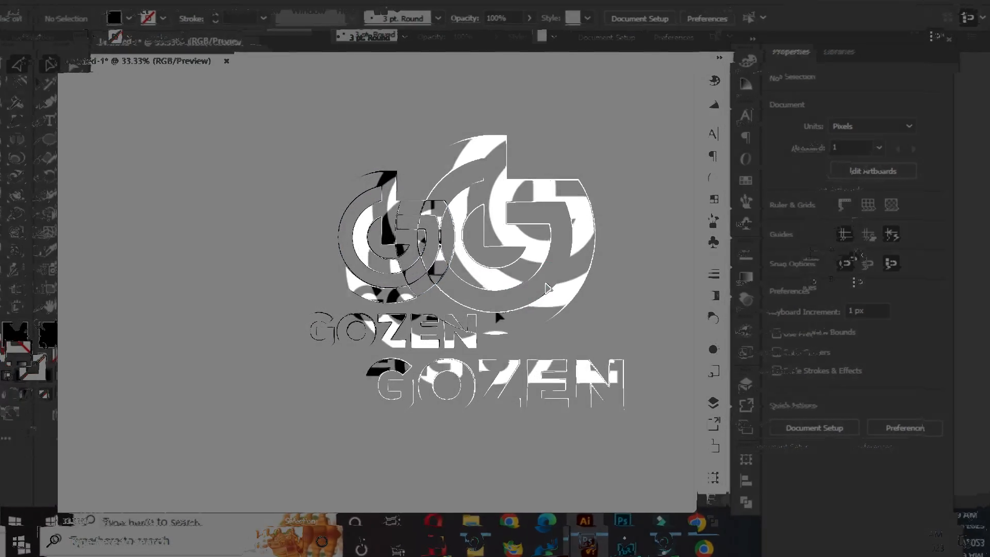